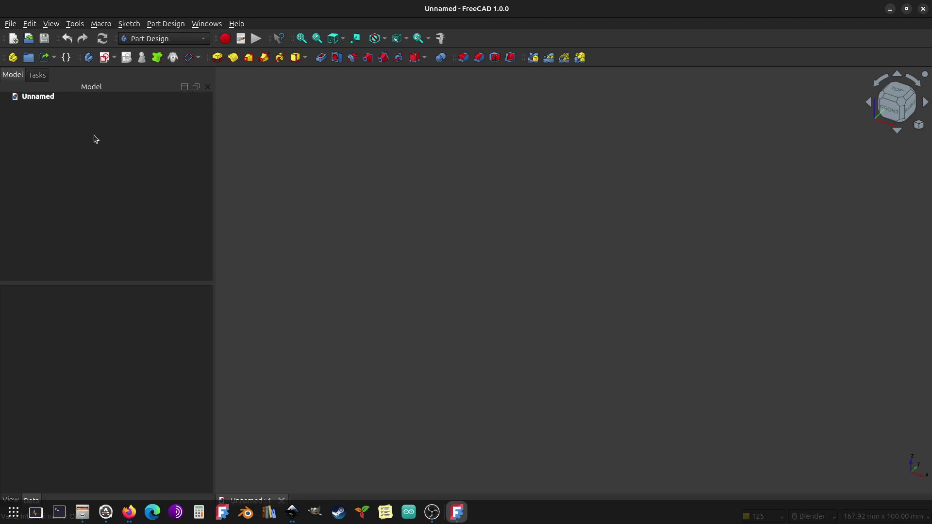
Step: Create a new body and start a sketch on its XY base plane
left_click(37, 75)
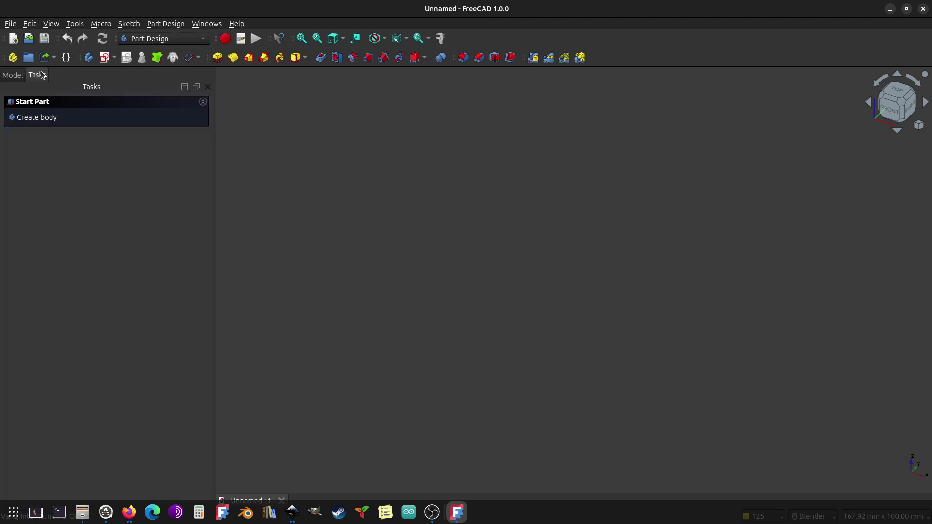
left_click(38, 120)
left_click(37, 118)
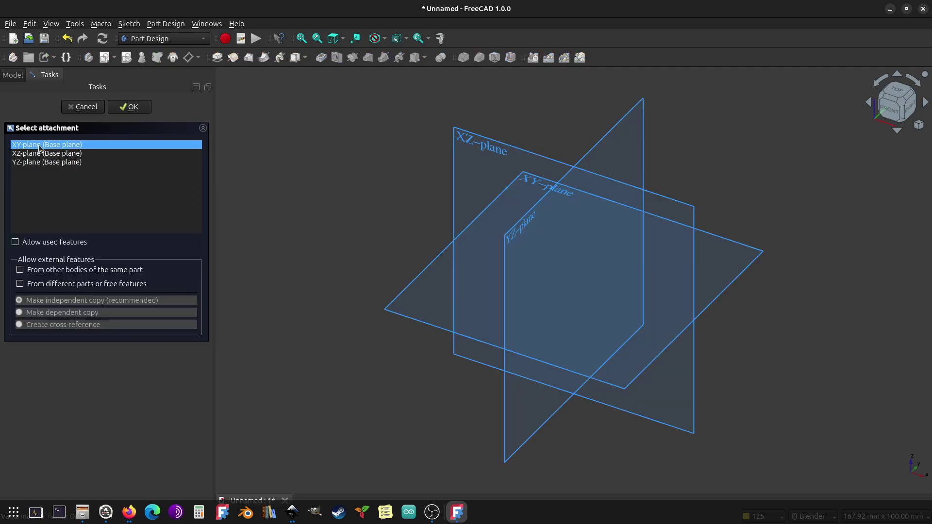
left_click(127, 108)
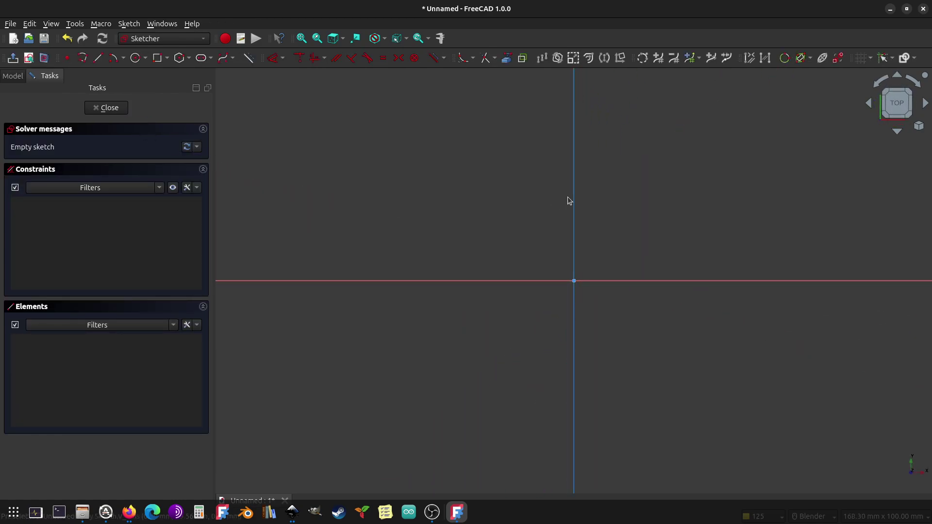
Step: Draw a horizontal rectangle about 48 mm wide that encloses the sketch origin
left_click(157, 58)
left_click(482, 254)
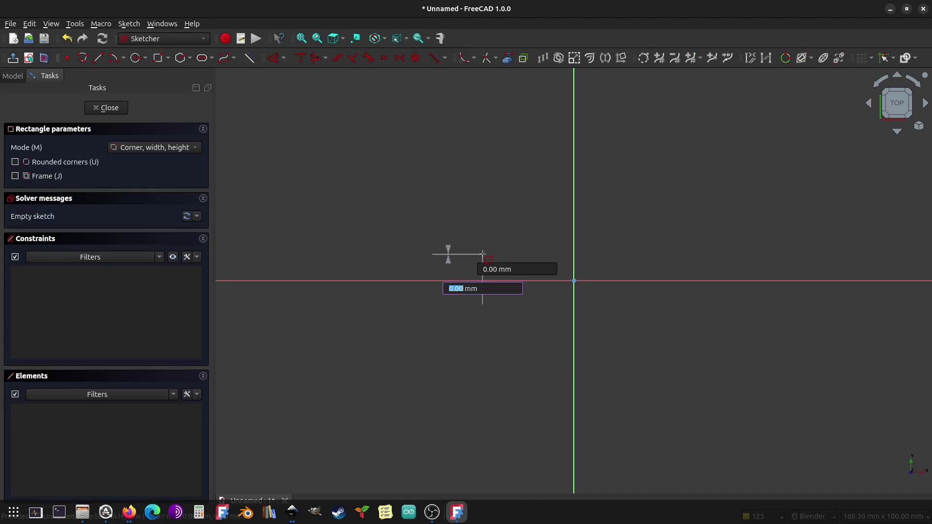
left_click(691, 315)
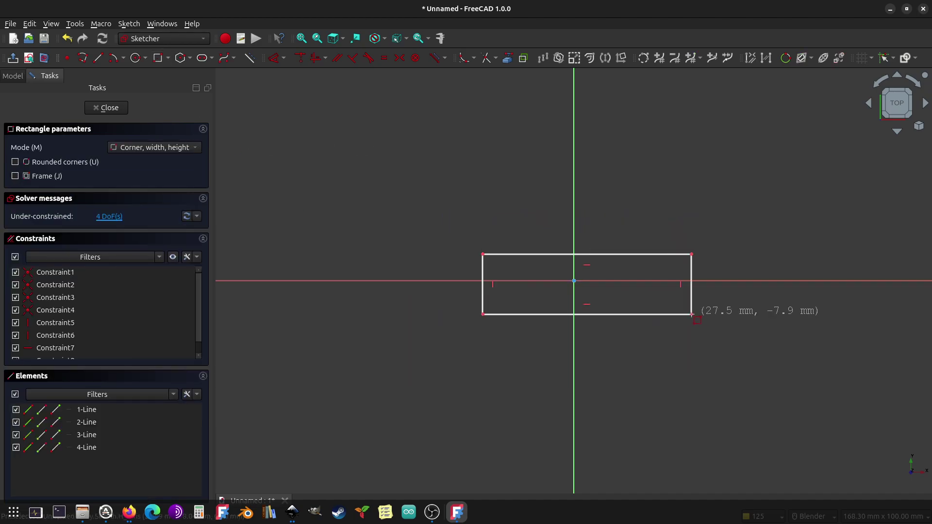
right_click(693, 260)
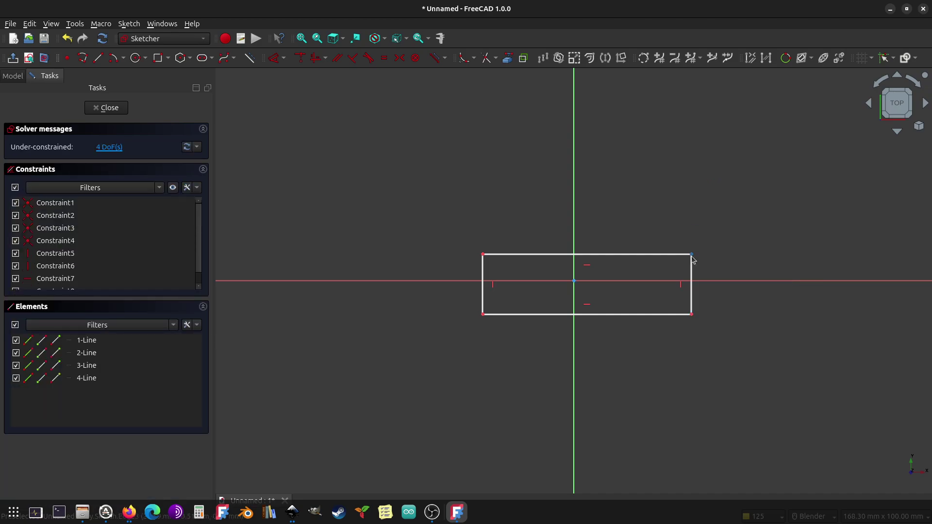
Step: Constrain the rectangle's upper-left and lower-right corners symmetrically about the origin
left_click(487, 255)
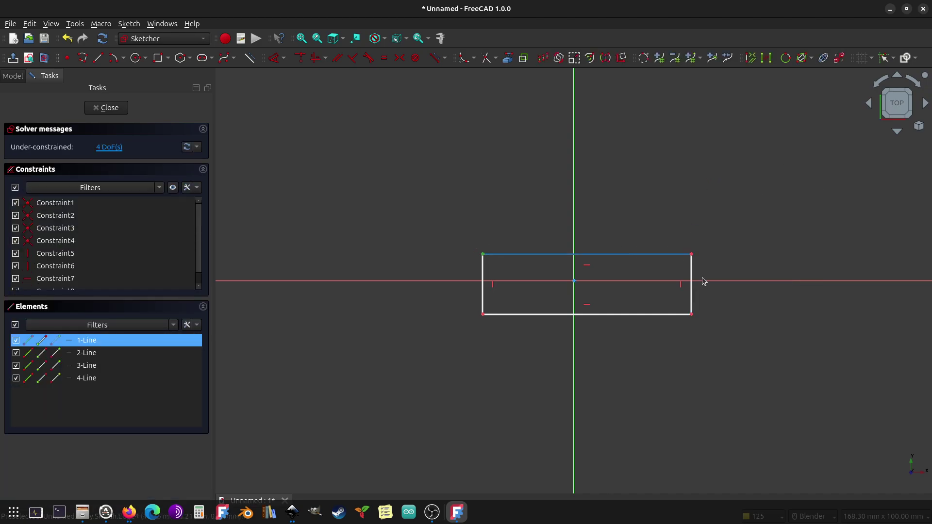
left_click(691, 313)
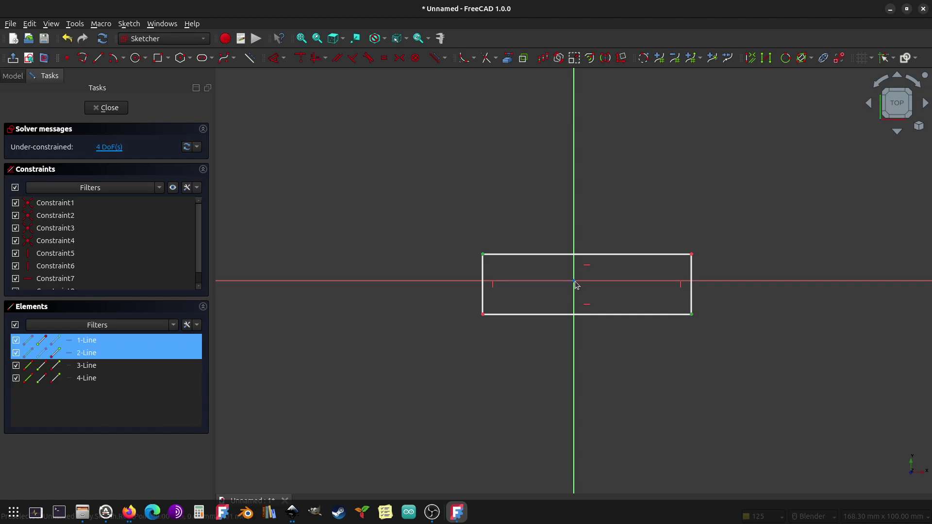
left_click(396, 61)
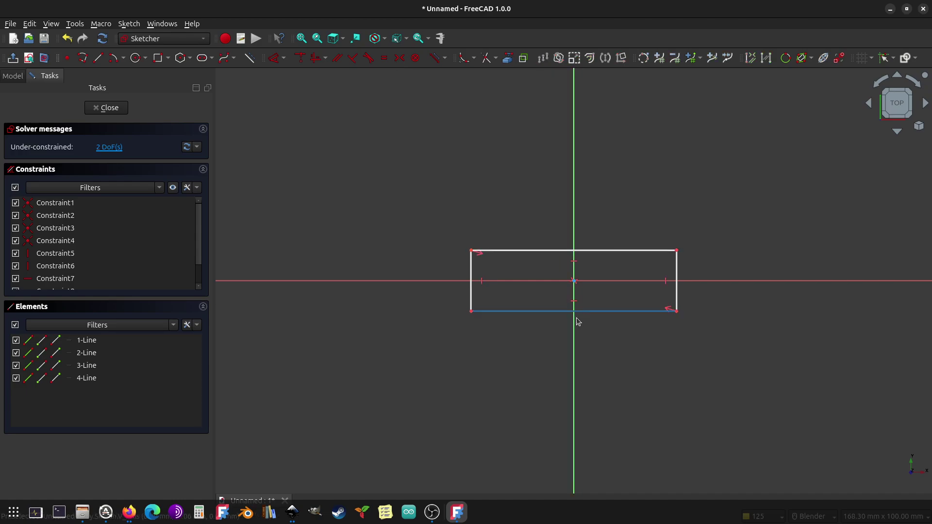
Step: Constrain the rectangle's left edge to a vertical distance of 4 mm and move the dimension clear of the shape
left_click(471, 270)
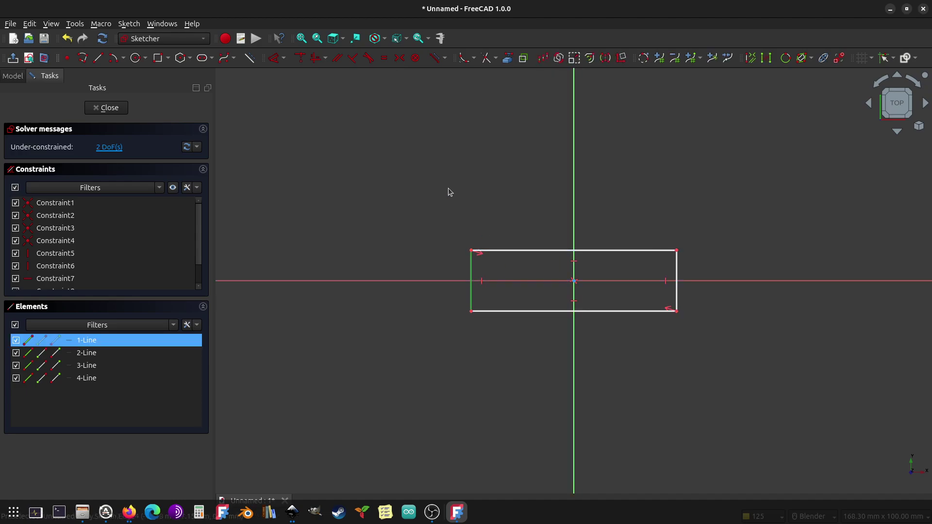
left_click(284, 58)
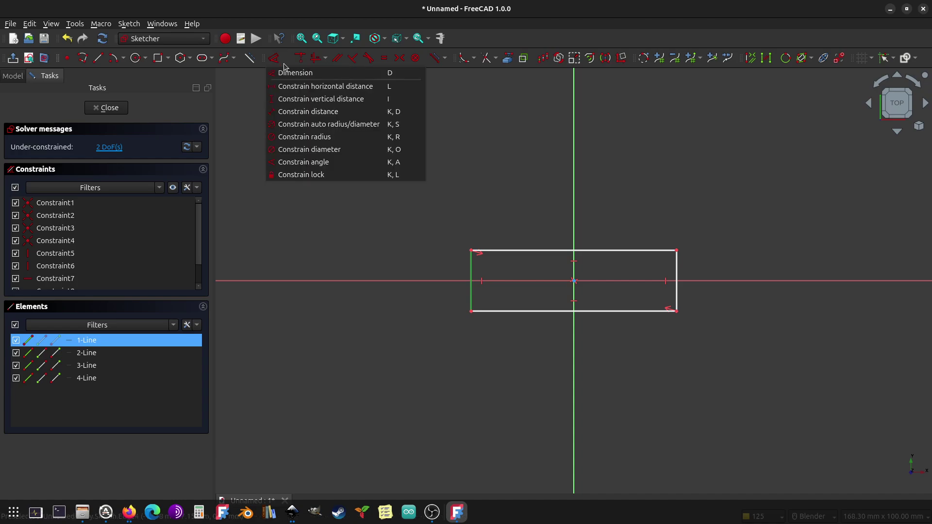
left_click(287, 99)
type("4")
key("Return")
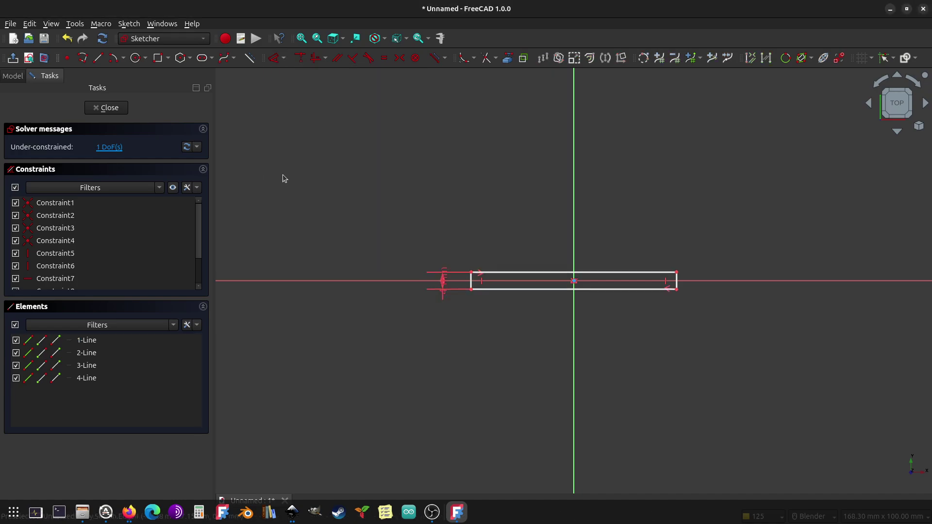
left_click_drag(443, 282, 437, 241)
Step: Constrain the rectangle's upper edge to a horizontal distance of 32 mm, reposition its dimension and close the sketch
left_click(558, 272)
scroll(585, 304, "up", 4)
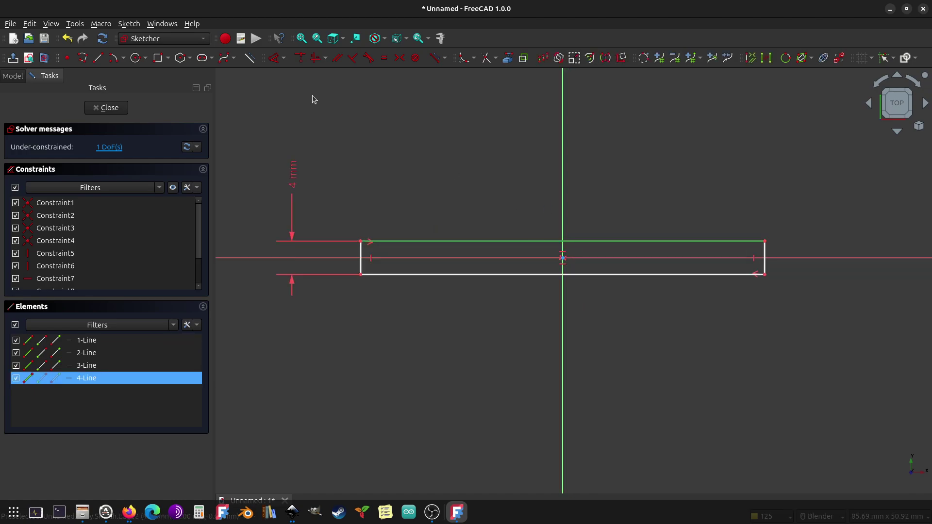
left_click(284, 58)
left_click(294, 85)
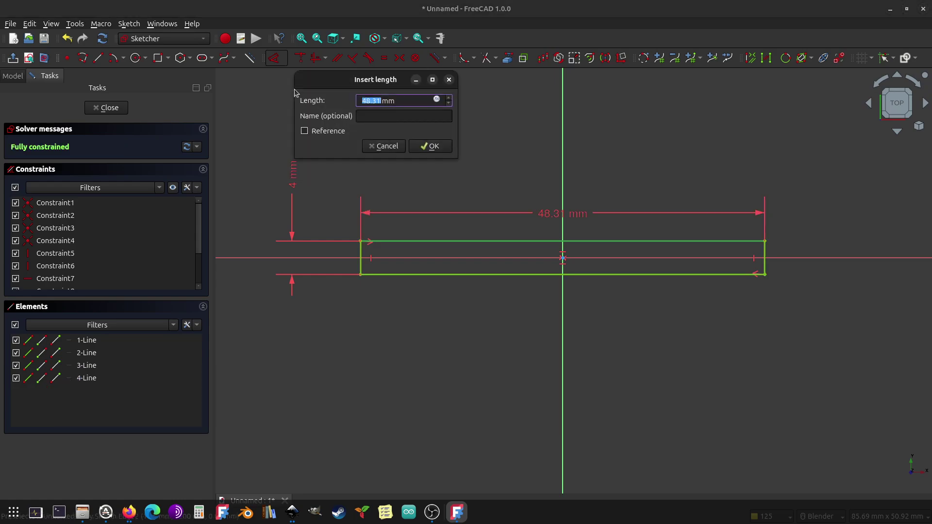
type("32")
key("Return")
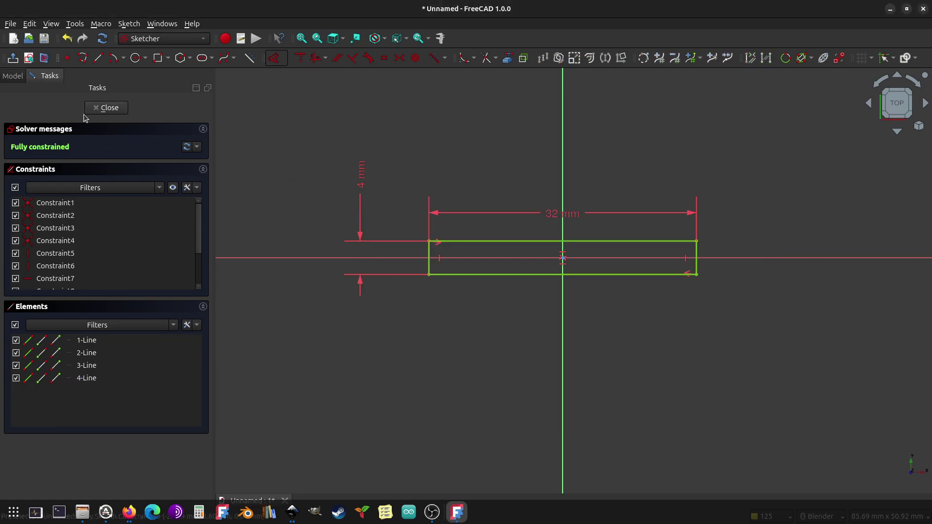
left_click_drag(551, 214, 519, 201)
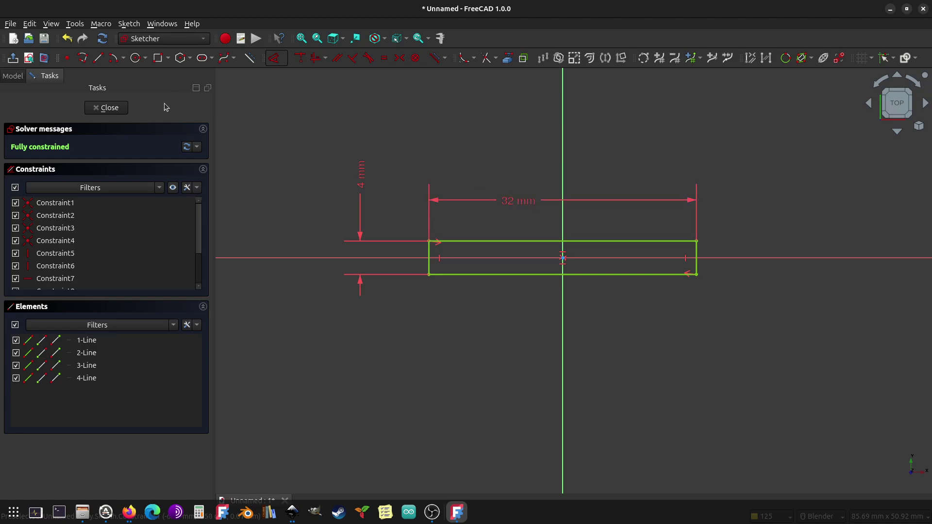
left_click(107, 107)
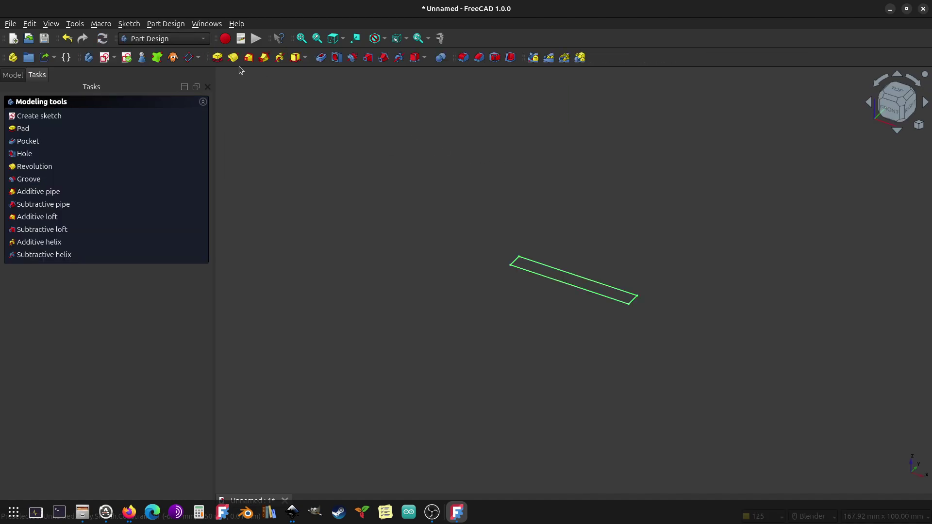
Step: Pad the rectangle sketch to a length of 17 mm
left_click(217, 58)
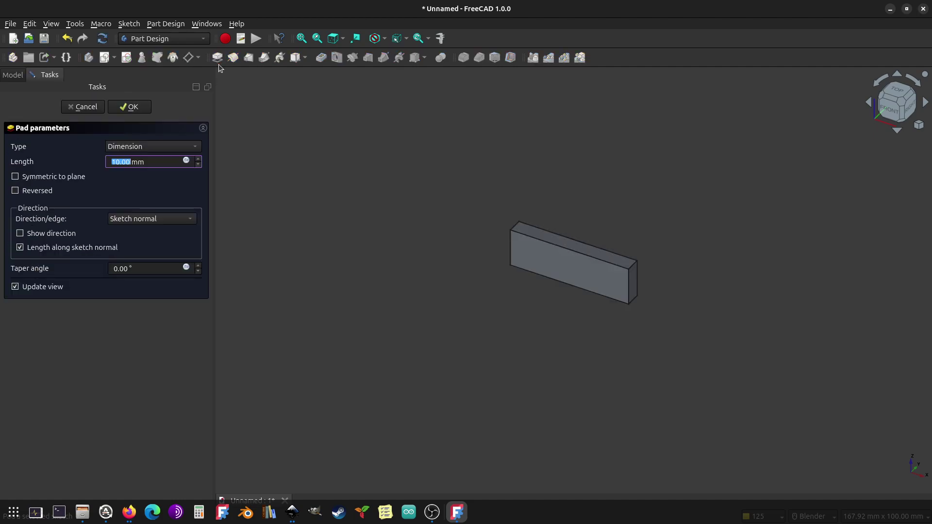
type("17")
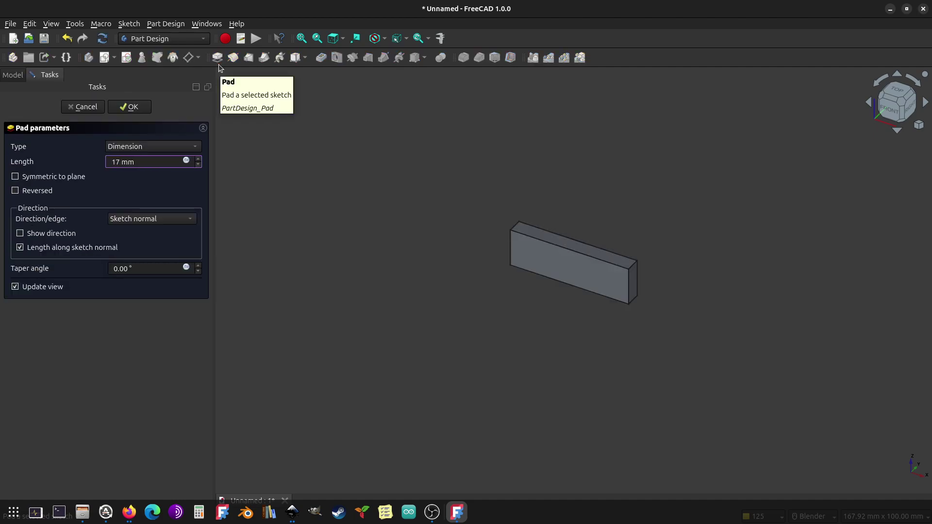
key("Return")
Step: Start a new sketch on the large front face of the block
scroll(648, 202, "up", 1)
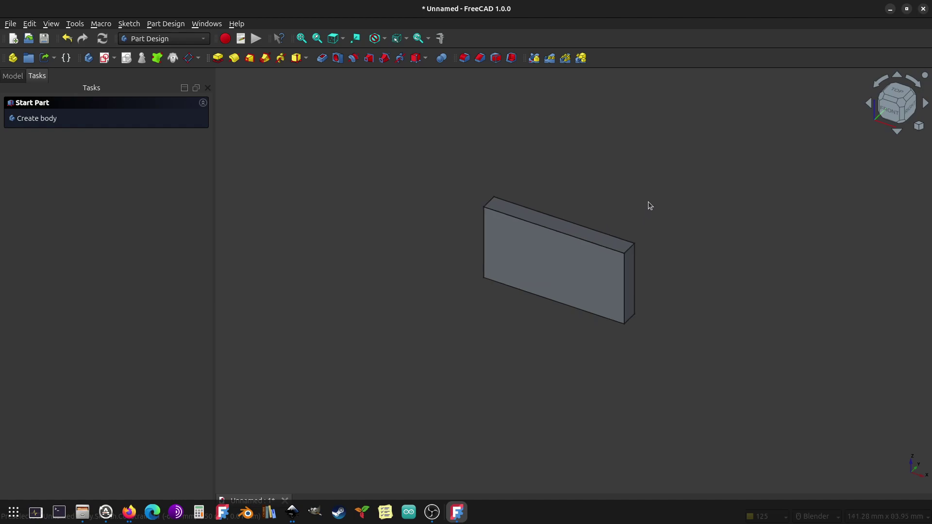
scroll(647, 201, "up", 1)
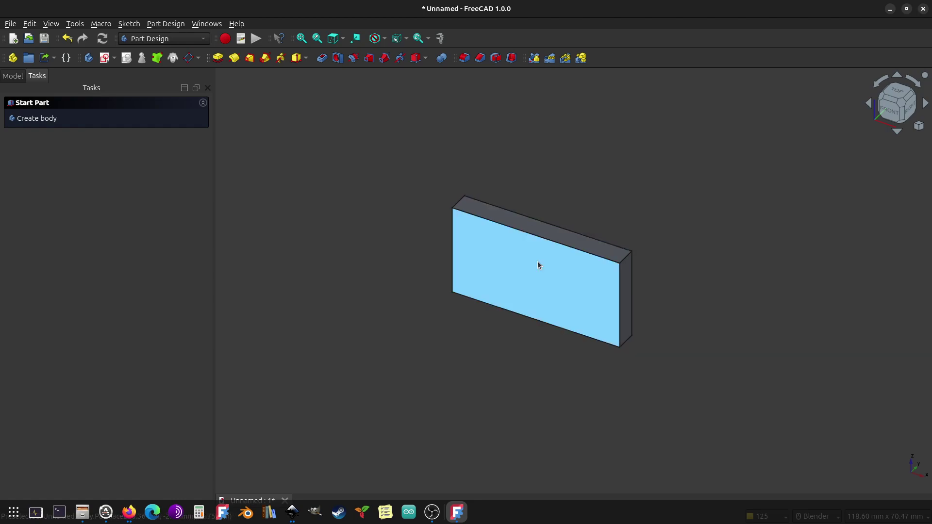
left_click(601, 270)
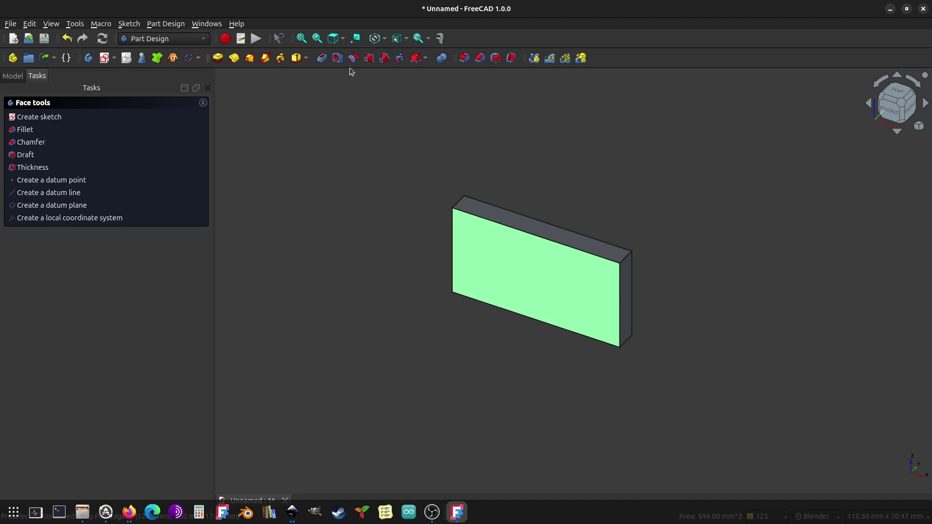
left_click(105, 58)
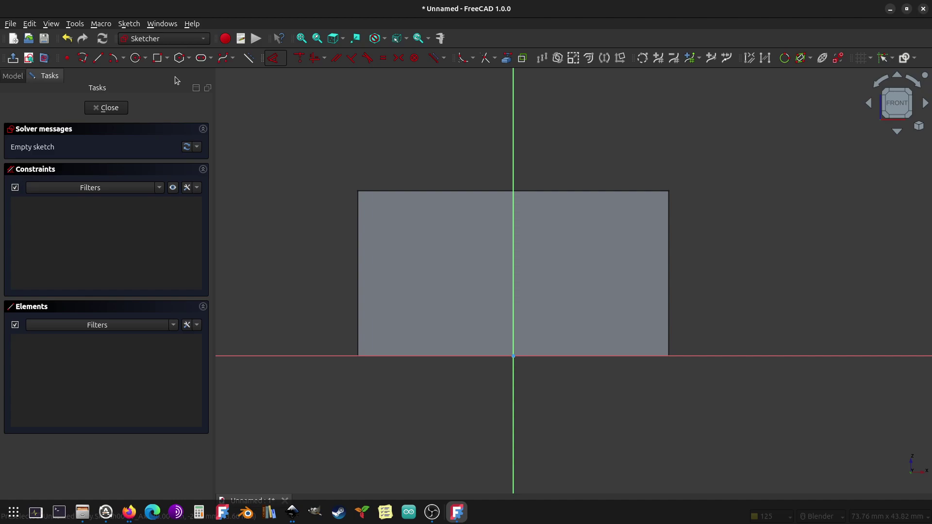
Step: Draw two small circles on the front face, one near each upper corner
left_click(136, 58)
left_click(397, 217)
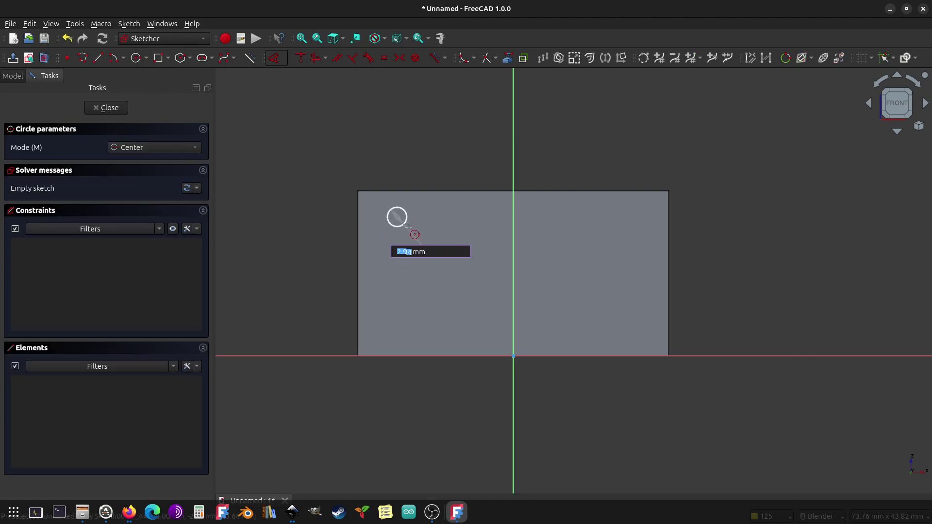
left_click(409, 228)
left_click(625, 219)
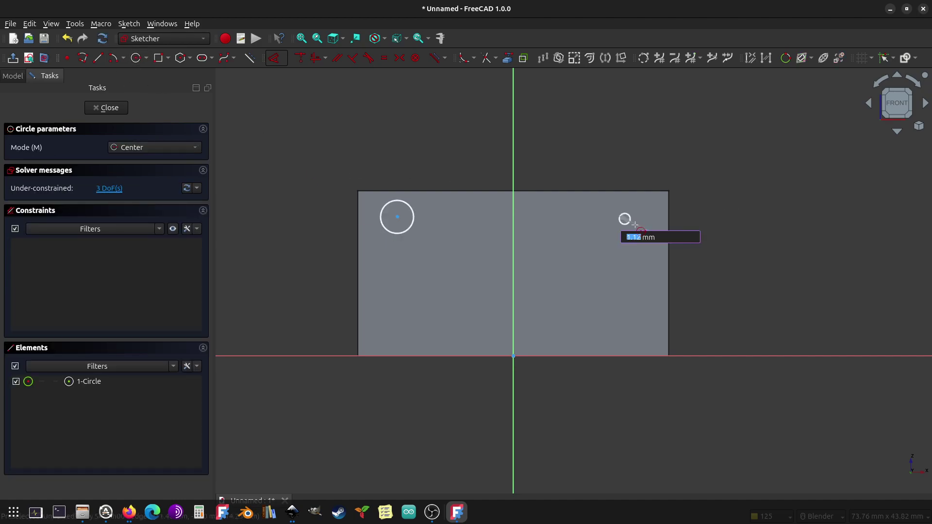
left_click(636, 206)
right_click(602, 174)
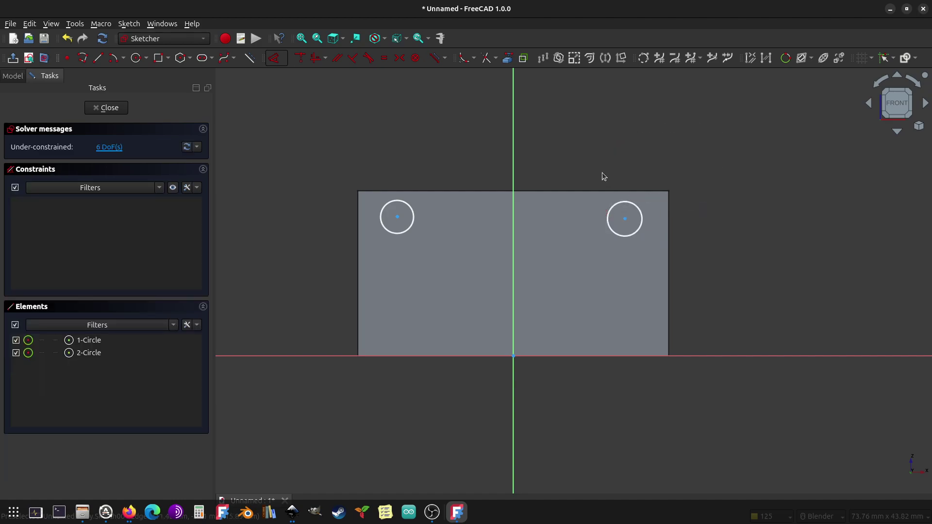
Step: Align the two circle centers with a horizontal constraint and shift the pair slightly downward
left_click(396, 216)
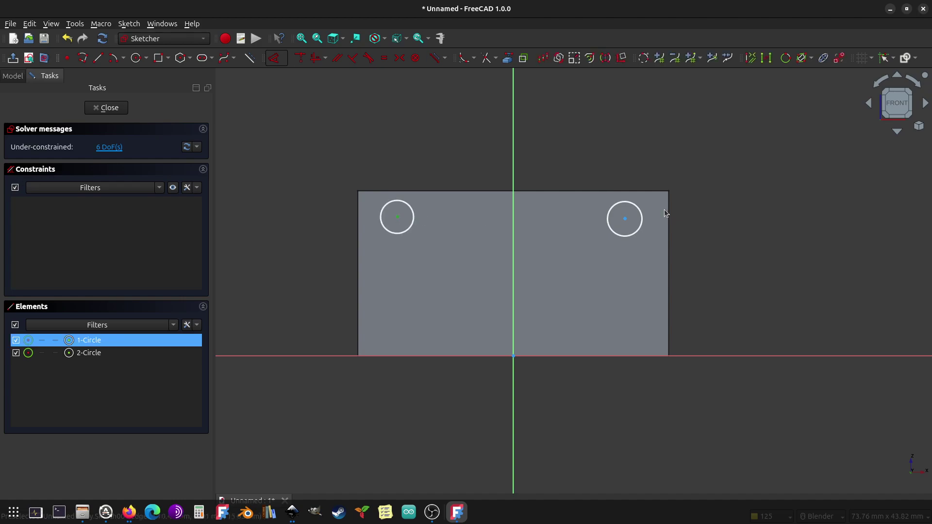
left_click(624, 220)
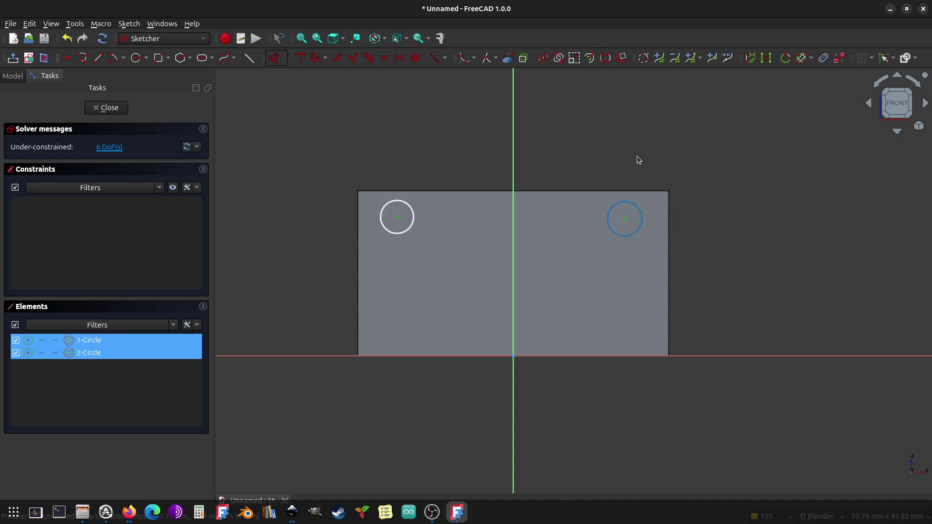
left_click(324, 58)
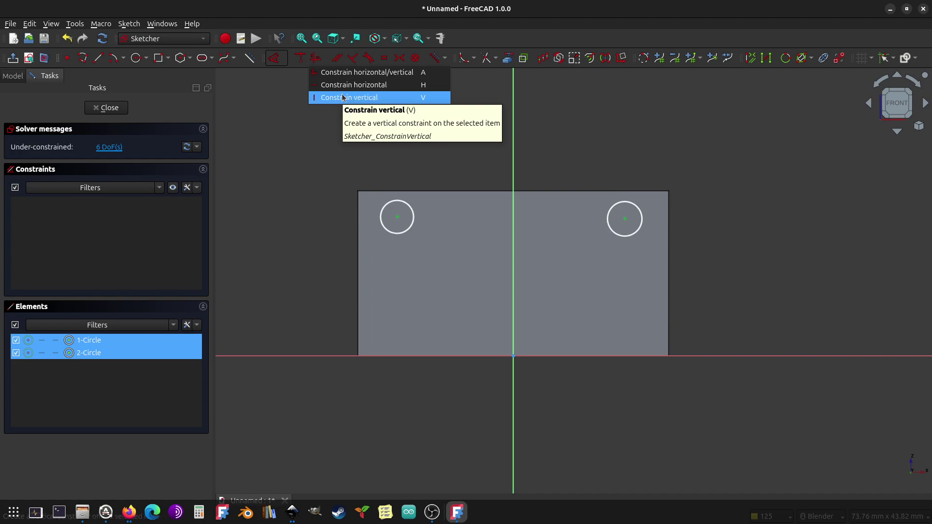
left_click(361, 85)
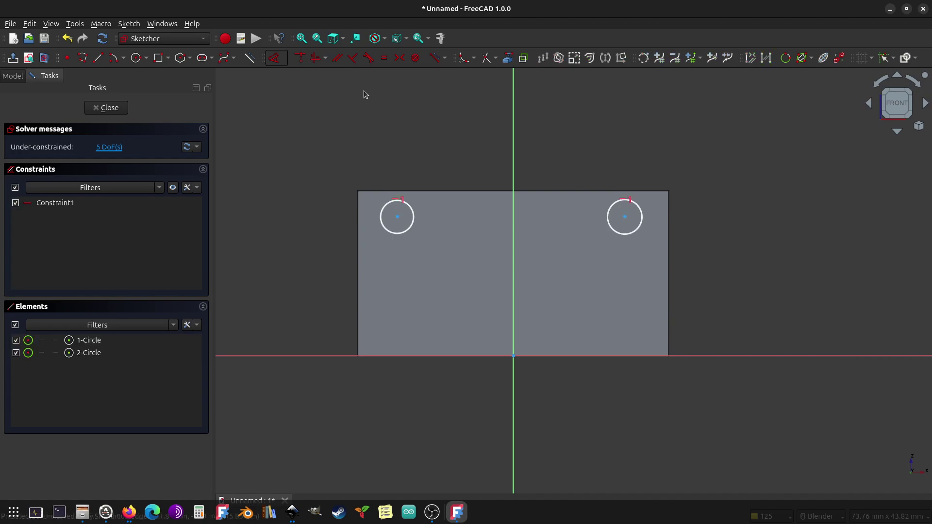
mouse_move(624, 216)
left_mouse_down()
mouse_move(628, 238)
mouse_move(626, 222)
left_mouse_up()
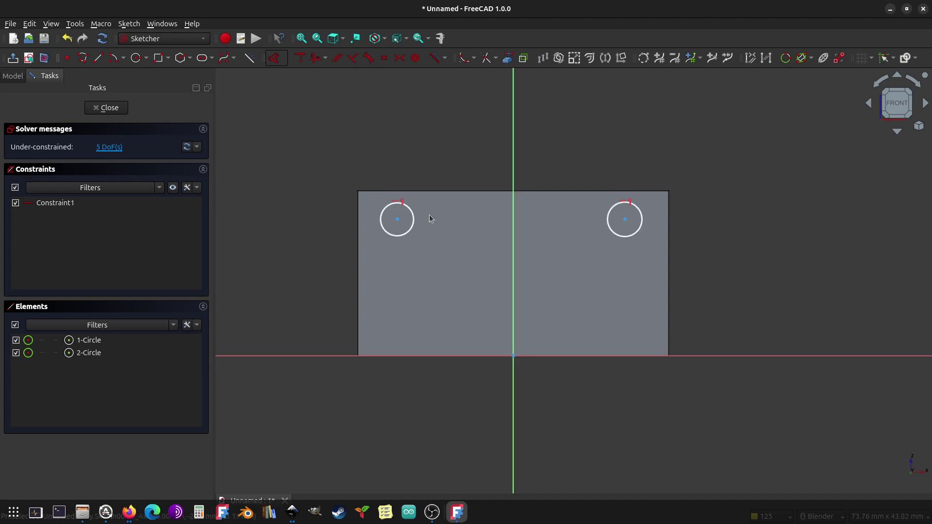
Step: Apply an equal constraint to the two circles
left_click(413, 227)
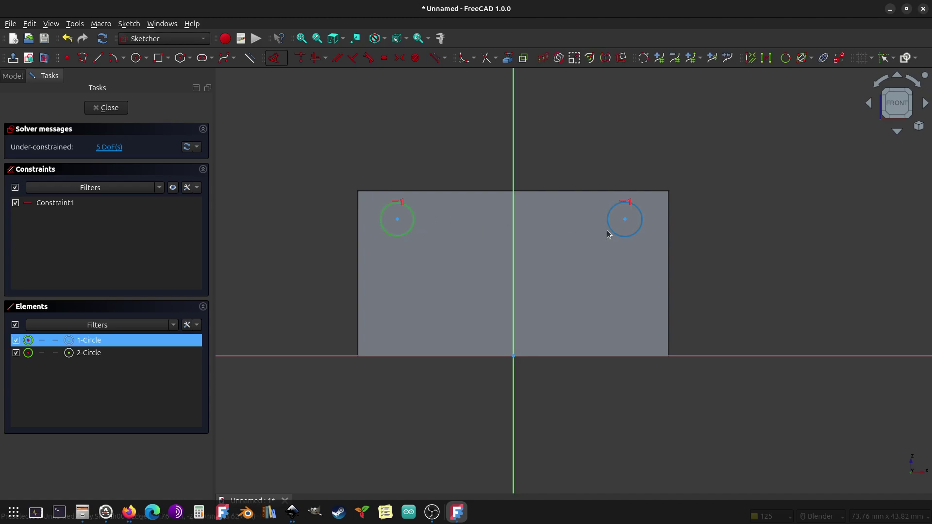
left_click(627, 237)
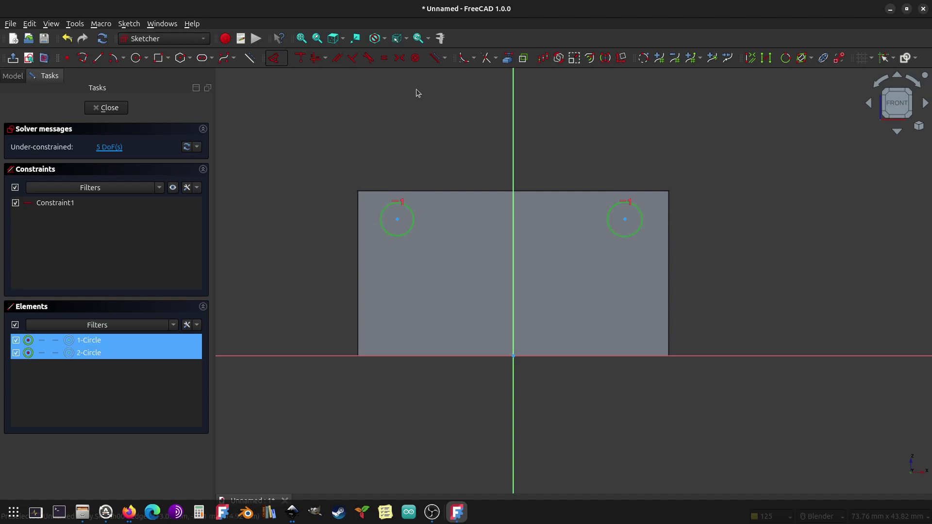
left_click(384, 58)
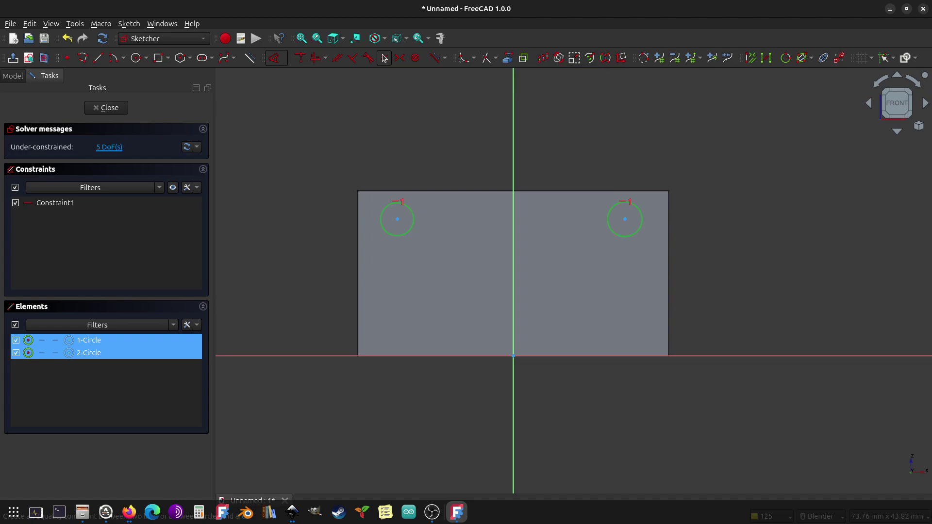
Step: Constrain the left circle's diameter to 3.2 mm and shift the circle pair slightly downward
left_click(413, 232)
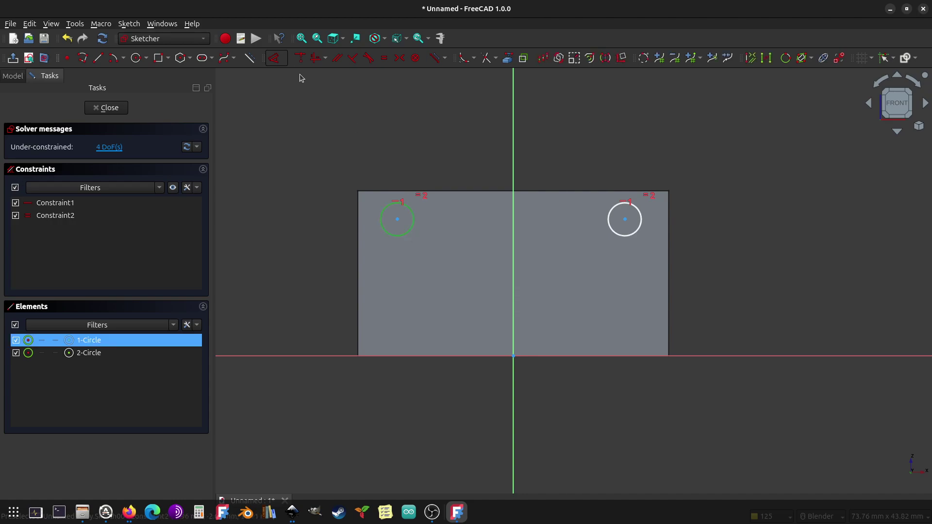
left_click(283, 58)
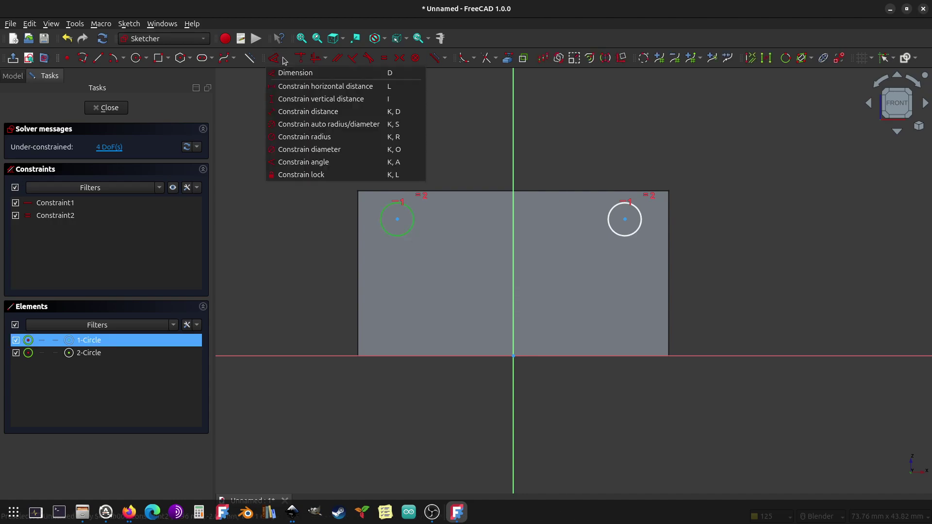
left_click(323, 150)
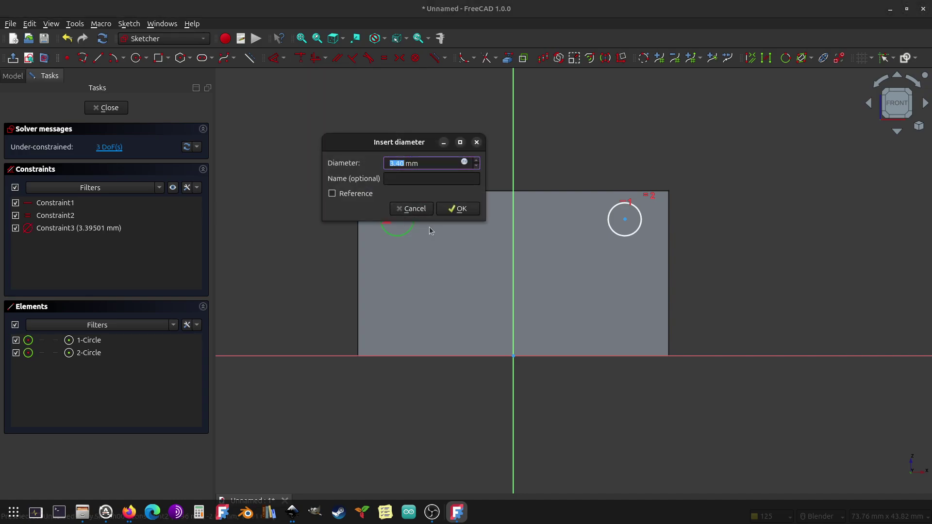
type("3.2")
key("Return")
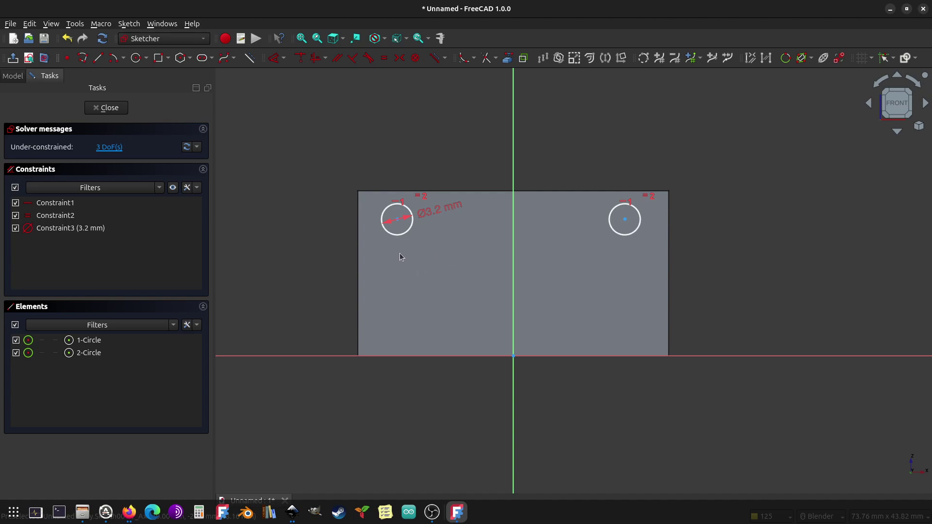
mouse_move(410, 231)
left_mouse_down()
mouse_move(432, 252)
mouse_move(403, 248)
mouse_move(408, 240)
left_mouse_up()
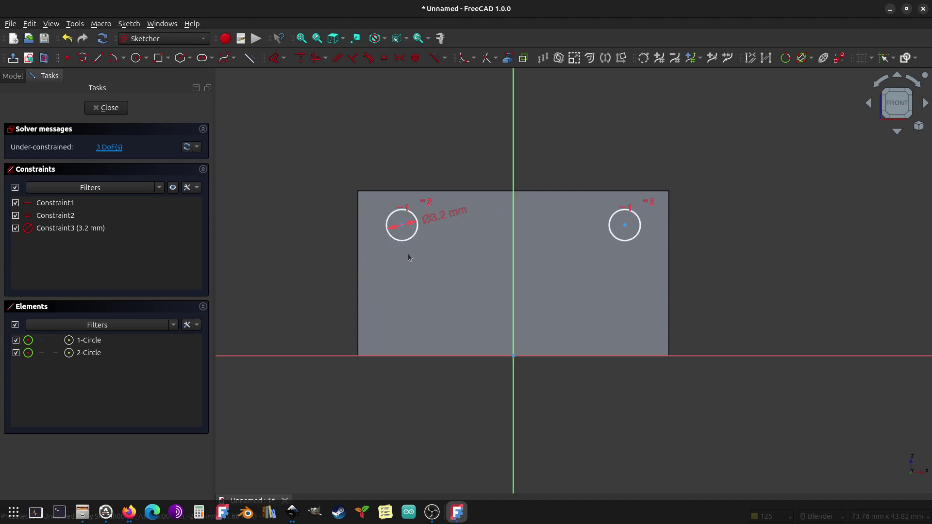
Step: Constrain the horizontal distance between the two circle centers to 21 mm and place the dimension below the circles
left_click(402, 227)
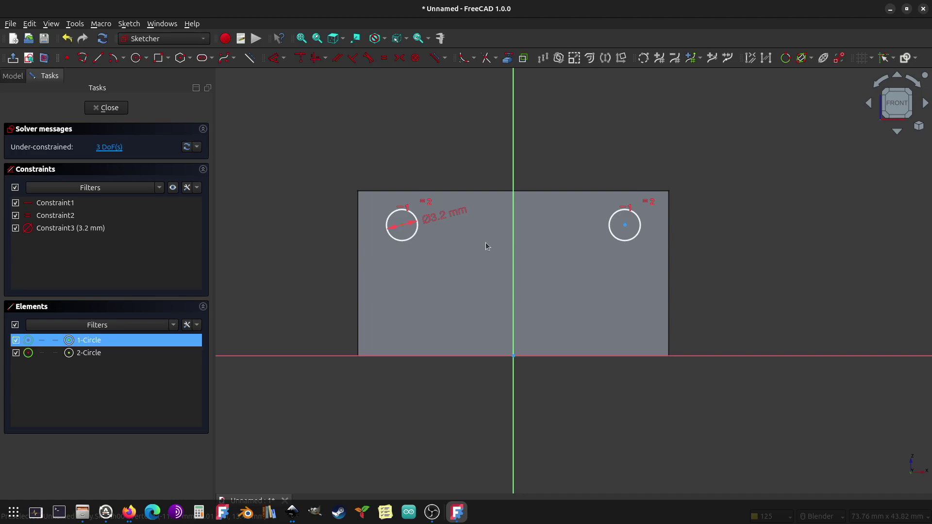
left_click(624, 225)
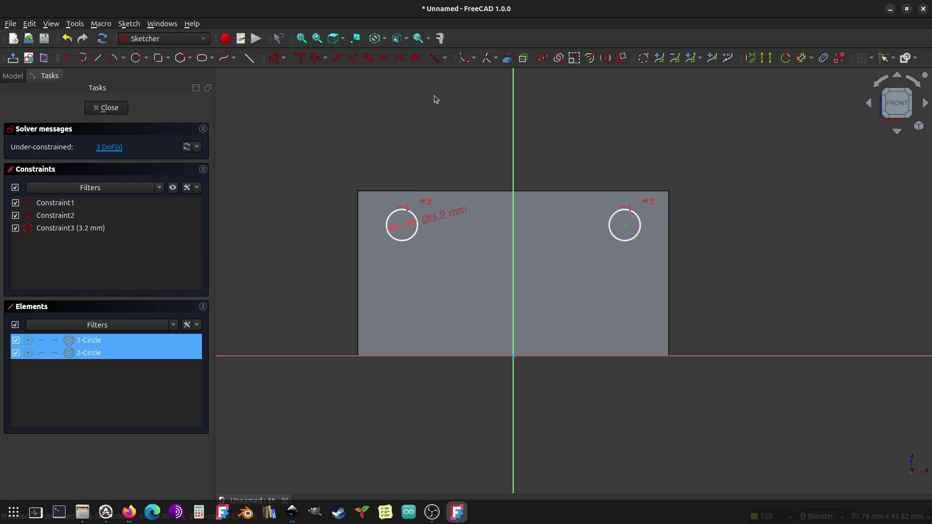
left_click(283, 58)
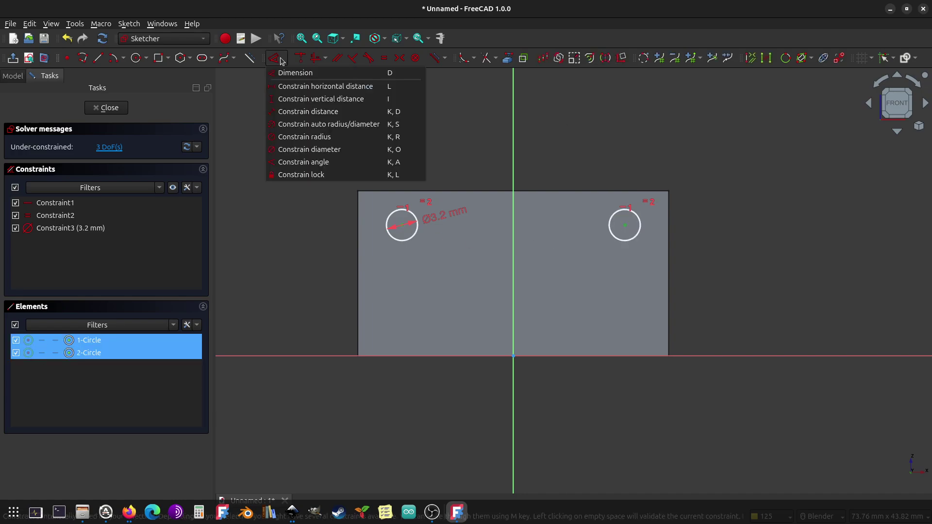
left_click(299, 88)
type("21")
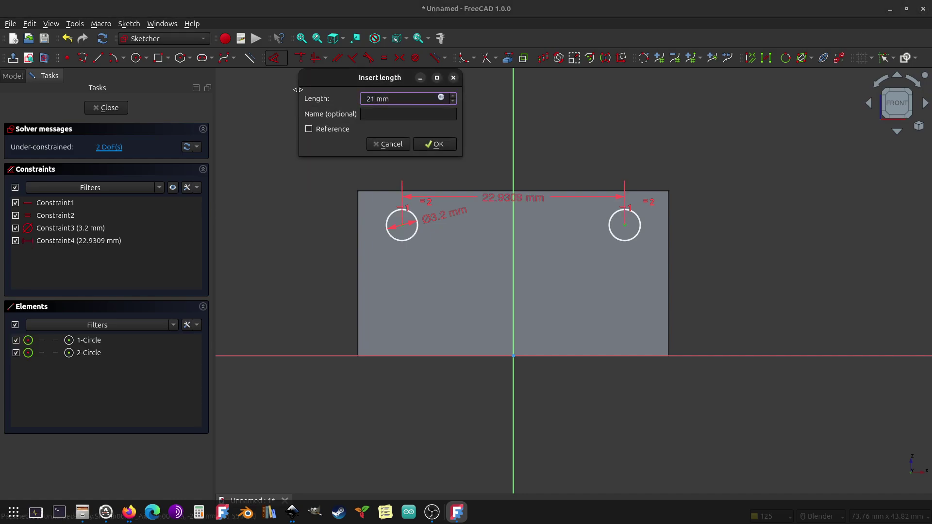
type("1")
key("Return")
right_click(307, 107)
key("Escape")
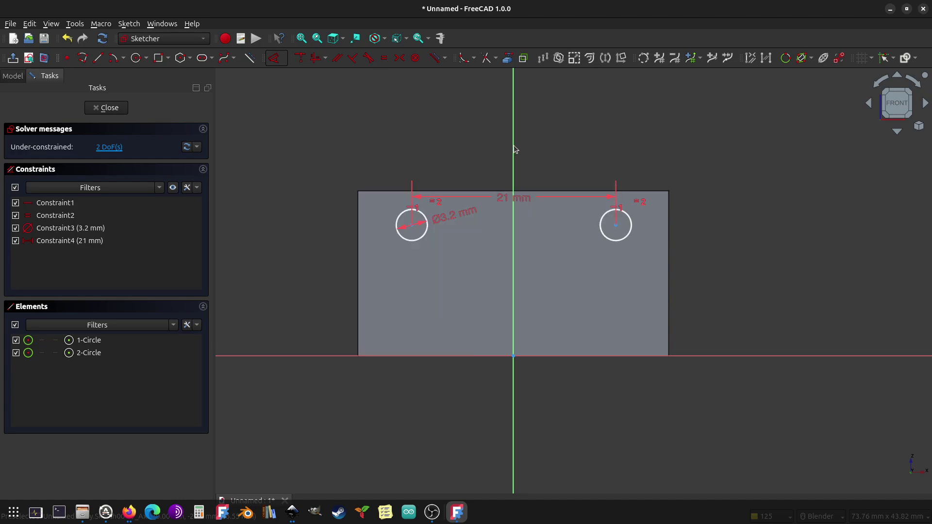
left_click_drag(513, 200, 511, 267)
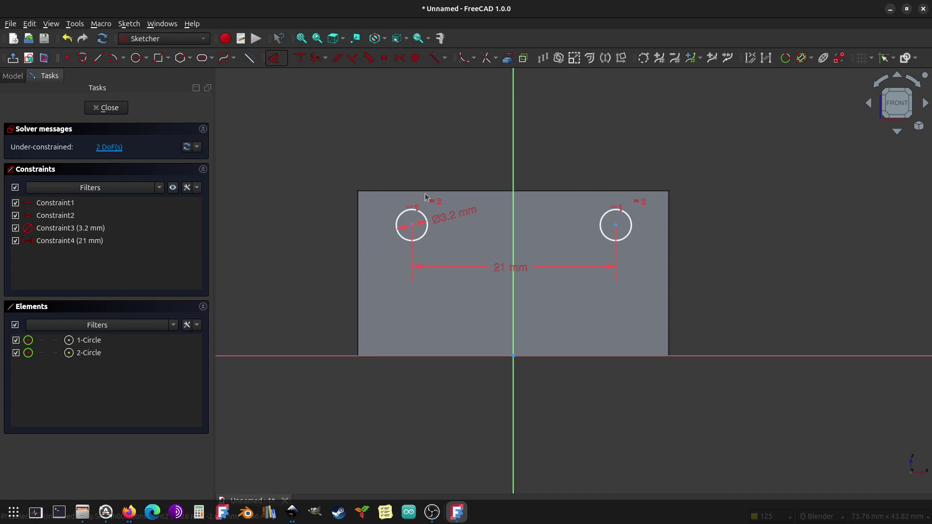
Step: Project the block's upper edge into the sketch as external geometry
left_click(507, 58)
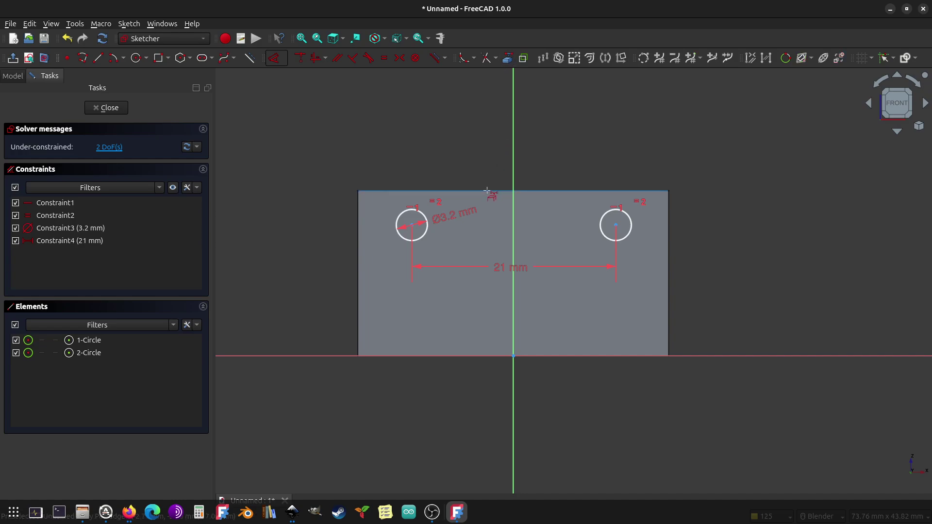
left_click(514, 190)
right_click(433, 145)
Step: Constrain the left circle's center 5.5 mm horizontally from the block's upper-left corner and place the dimension outside the block
left_click(412, 227)
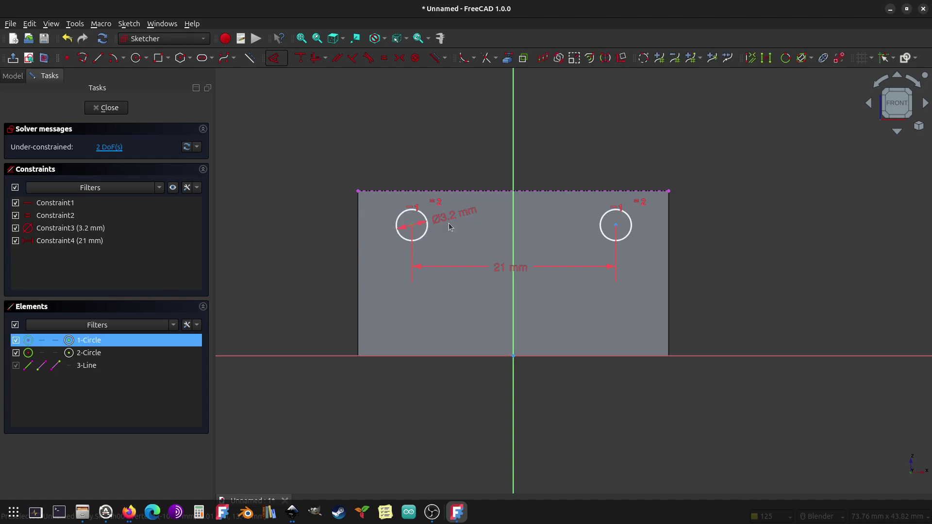
left_click(358, 193)
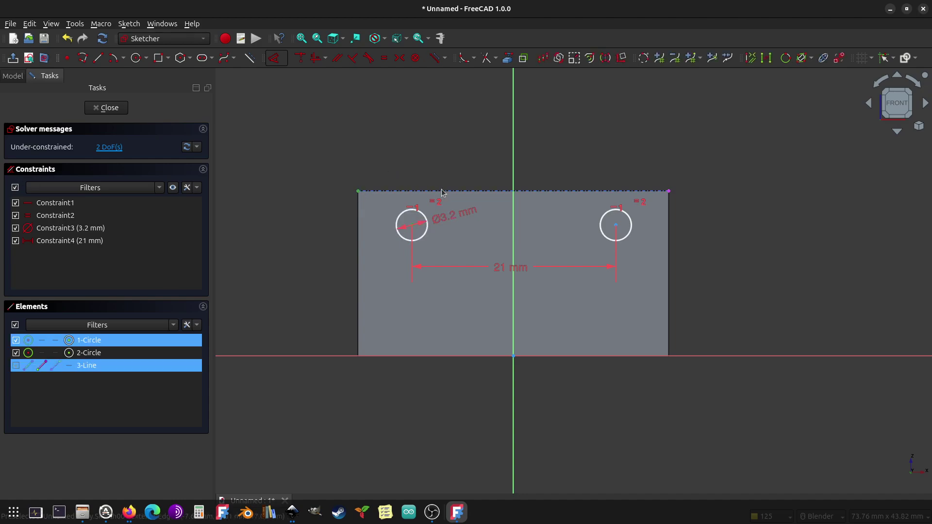
left_click(284, 58)
left_click(291, 87)
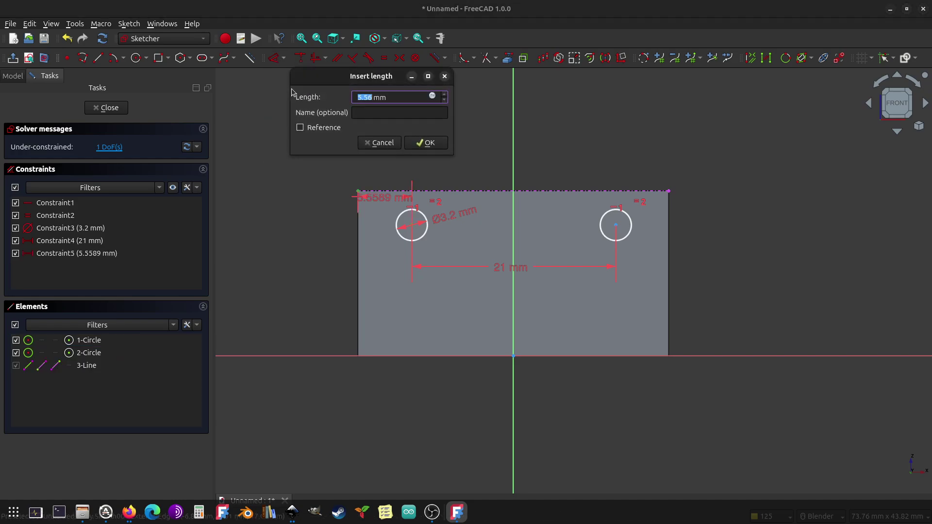
type("5.5")
key("Return")
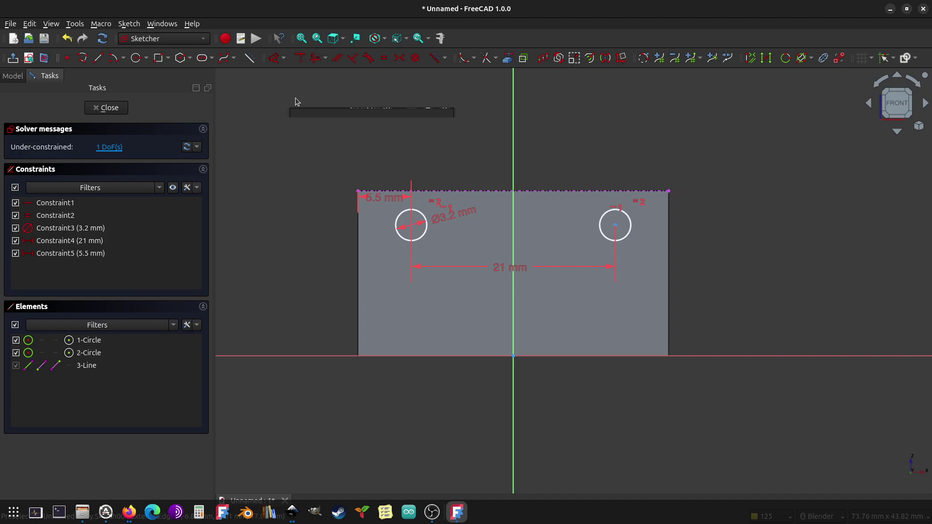
left_click_drag(392, 201, 305, 202)
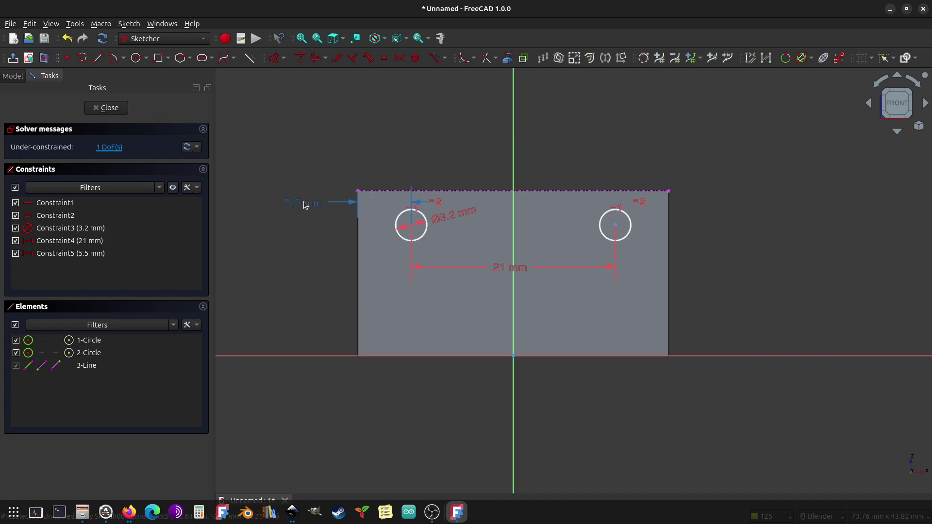
Step: Constrain the left circle's center 3 mm vertically from the block's upper-left corner and spread out the dimension labels for readability
left_click(412, 226)
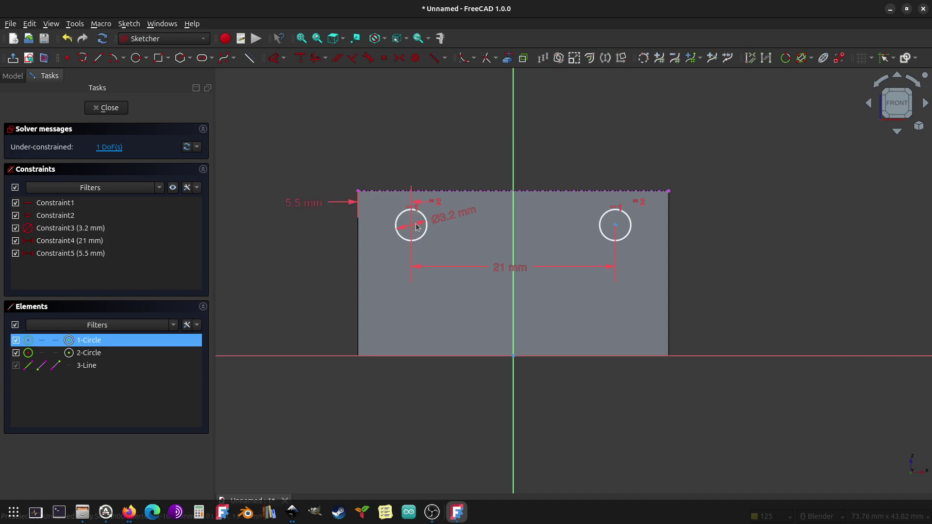
left_click(359, 192)
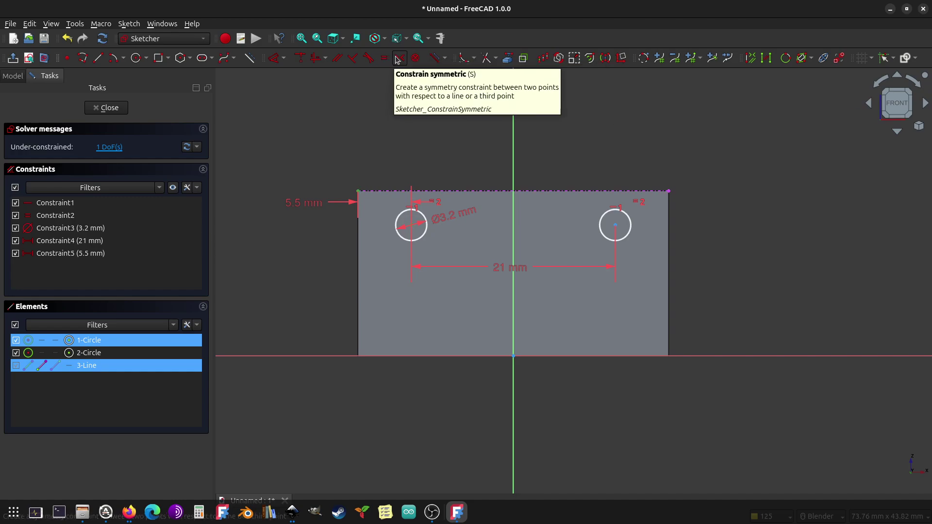
left_click(280, 58)
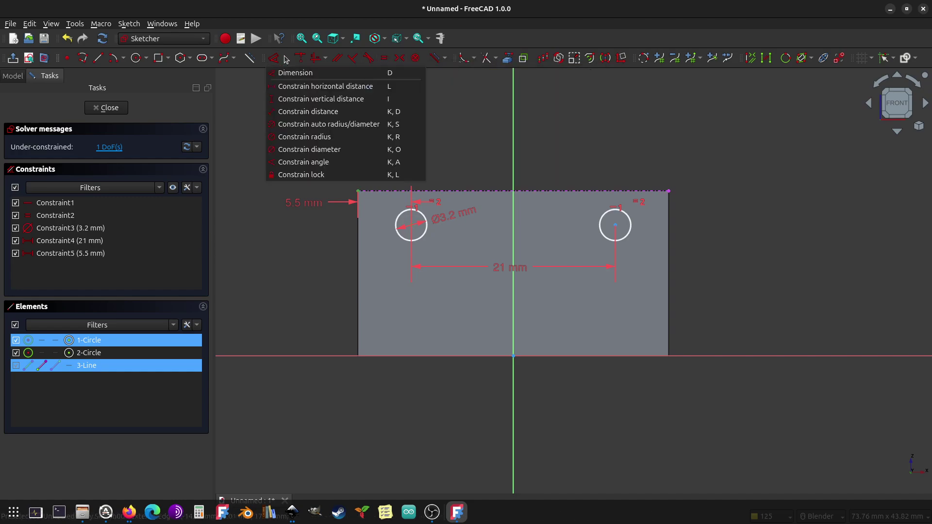
left_click(300, 101)
type("3")
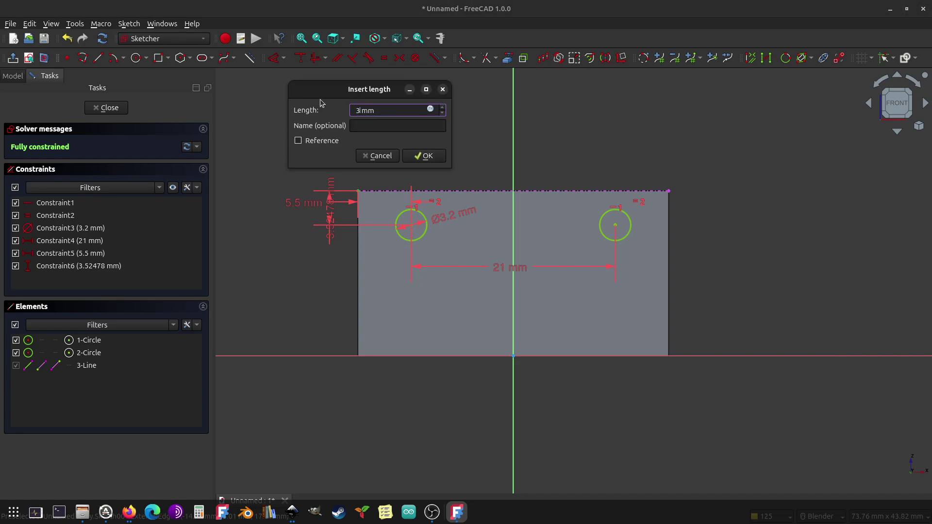
key("Return")
left_click_drag(330, 209, 332, 135)
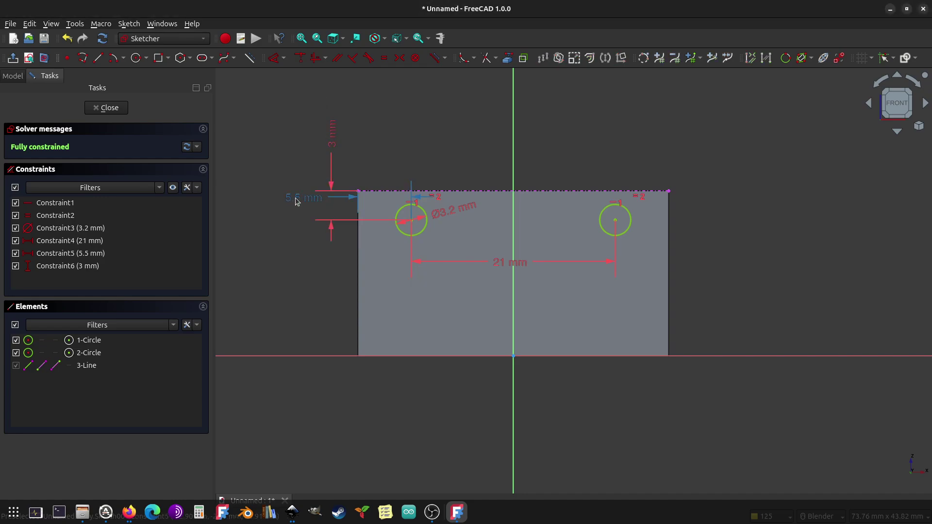
left_click_drag(297, 199, 266, 204)
left_click_drag(464, 213, 499, 214)
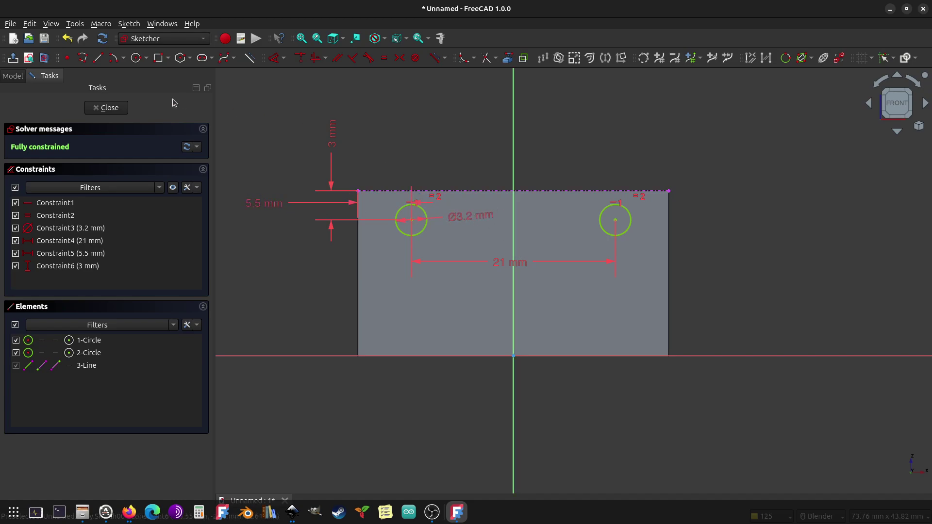
Step: Finish the circle sketch and cut both circles through the block with a 5 mm Pocket
left_click(115, 111)
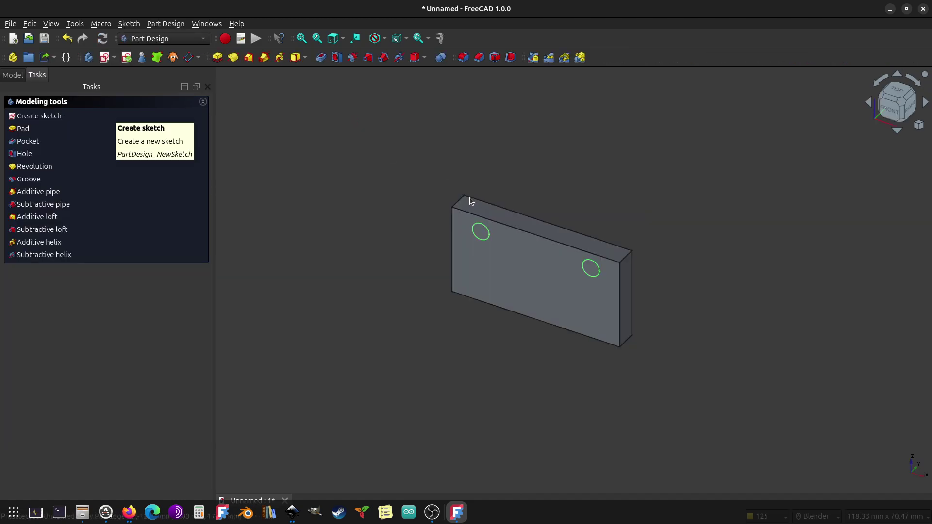
left_click(15, 76)
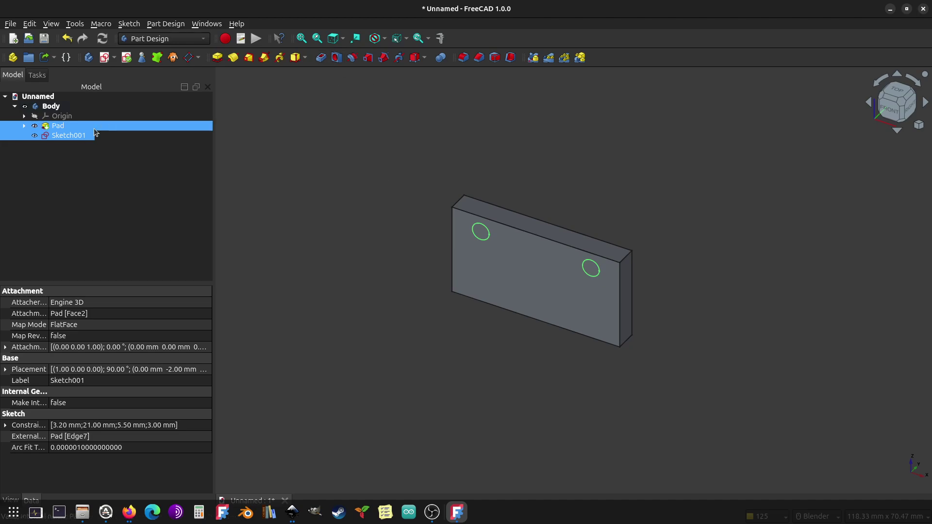
left_click(321, 58)
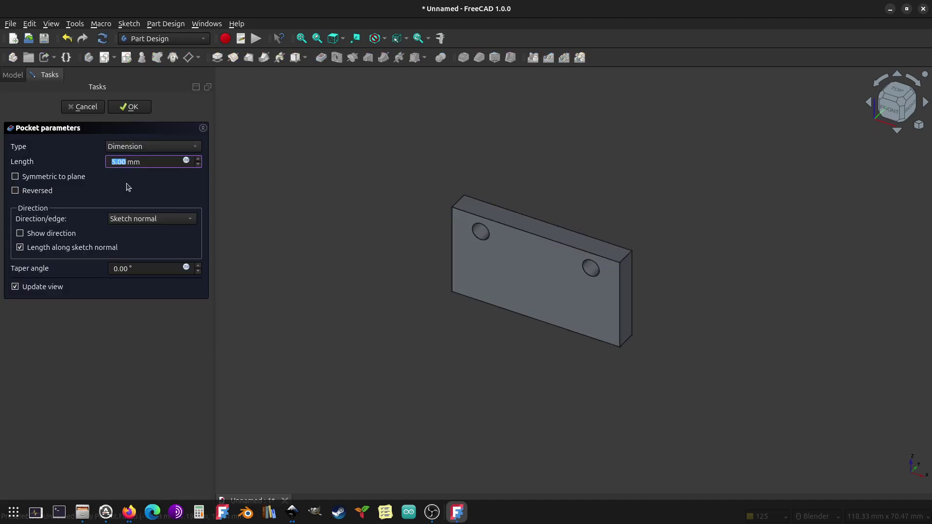
left_click(129, 107)
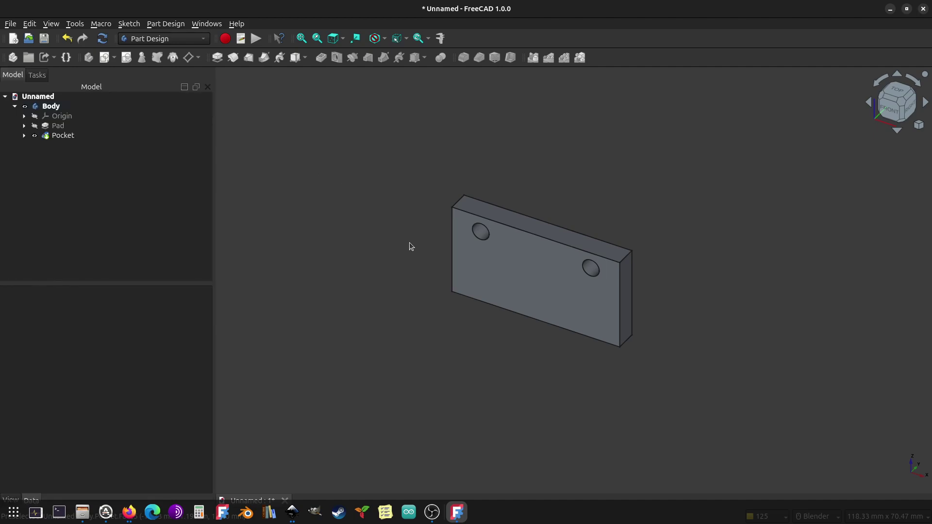
Step: Start a new sketch on the front face that contains the two holes
middle_click_drag(409, 242, 444, 184)
middle_click_drag(711, 271, 718, 246)
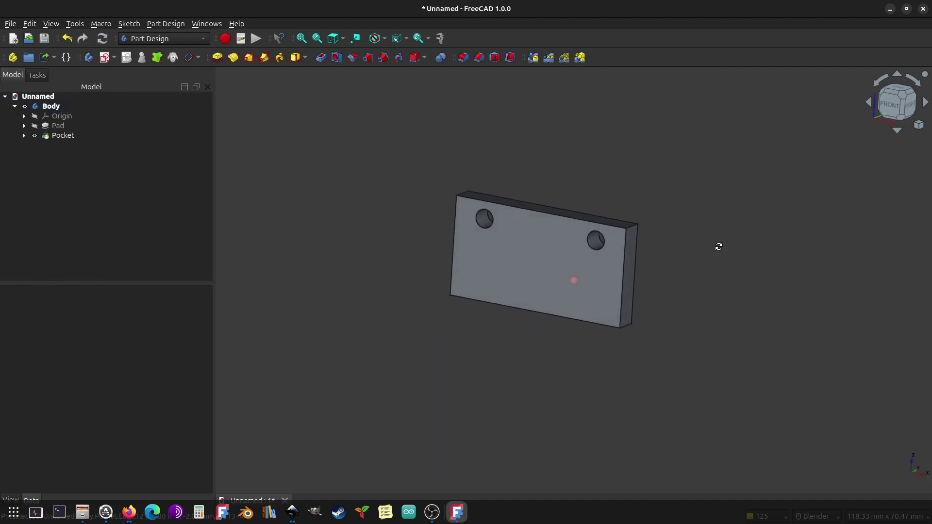
left_click(516, 278)
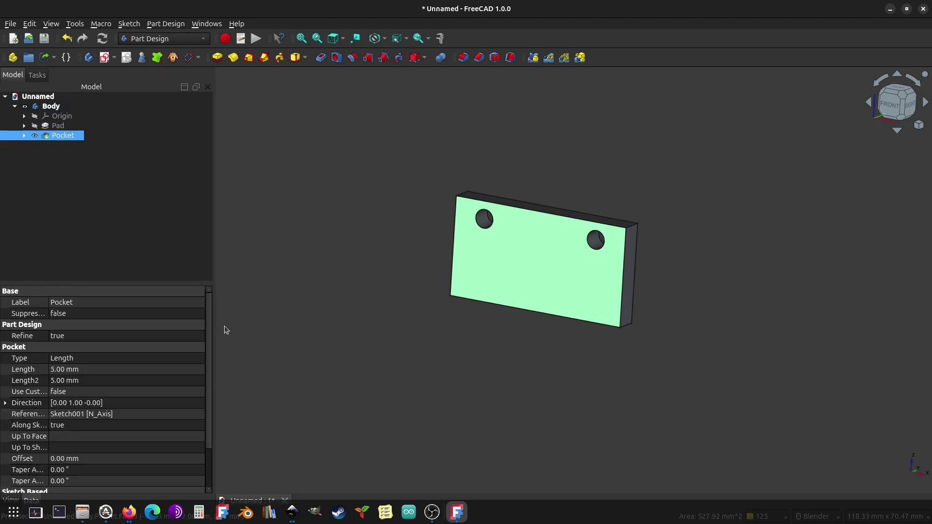
left_click(103, 58)
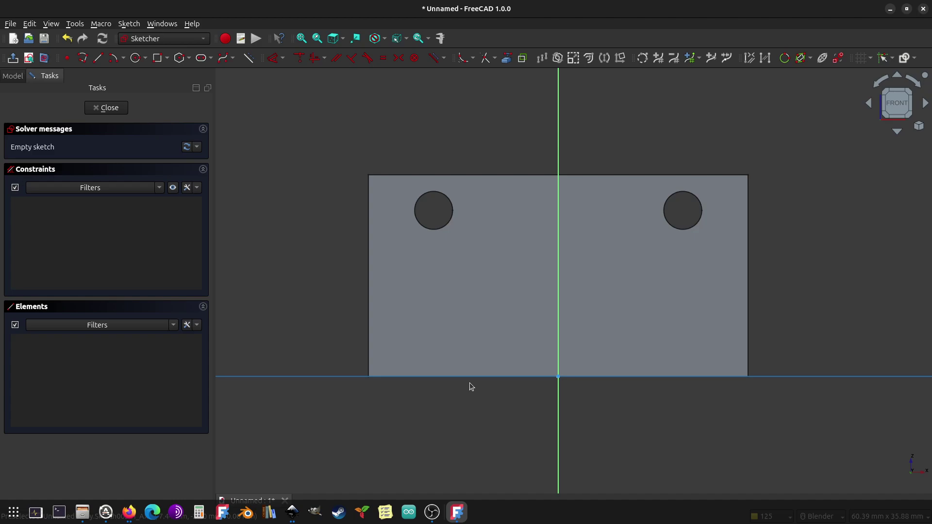
Step: Project the block's lower edge into the new sketch as external geometry
left_click(505, 59)
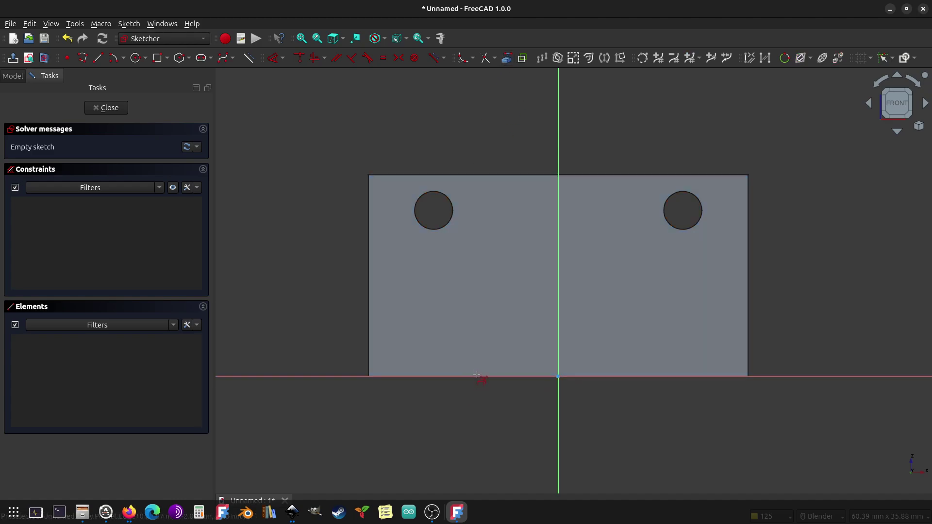
left_click(478, 378)
scroll(504, 409, "up", 3)
scroll(528, 412, "down", 1)
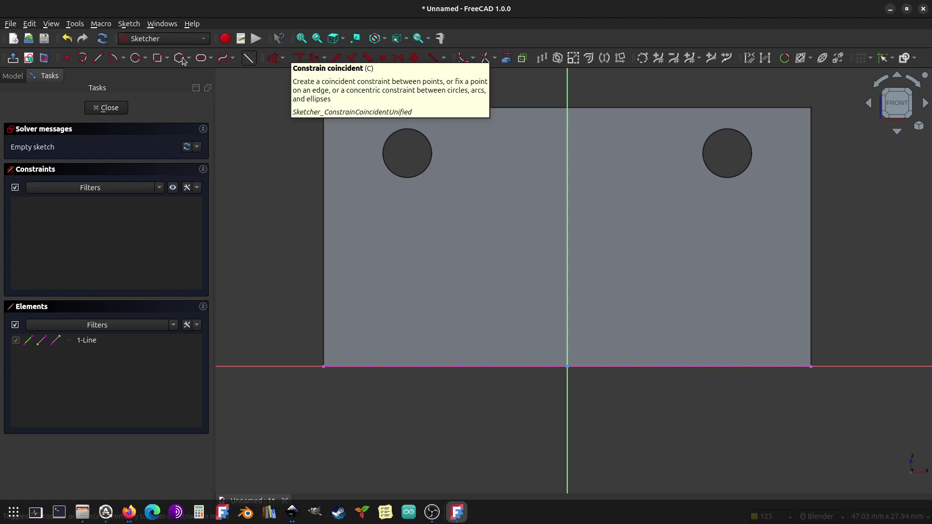
Step: Draw a long, thin rectangle about 26 mm wide and 2 mm tall just above the block's lower edge
left_click(157, 59)
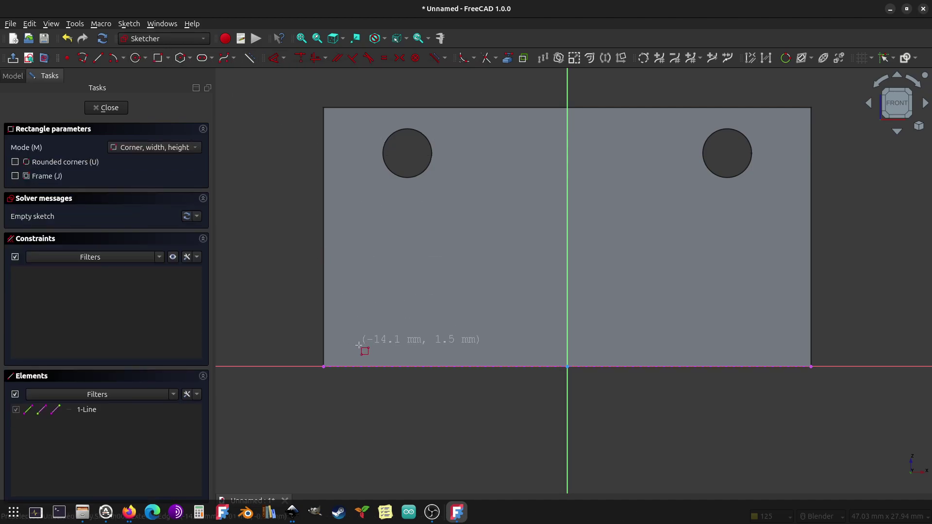
left_click(375, 314)
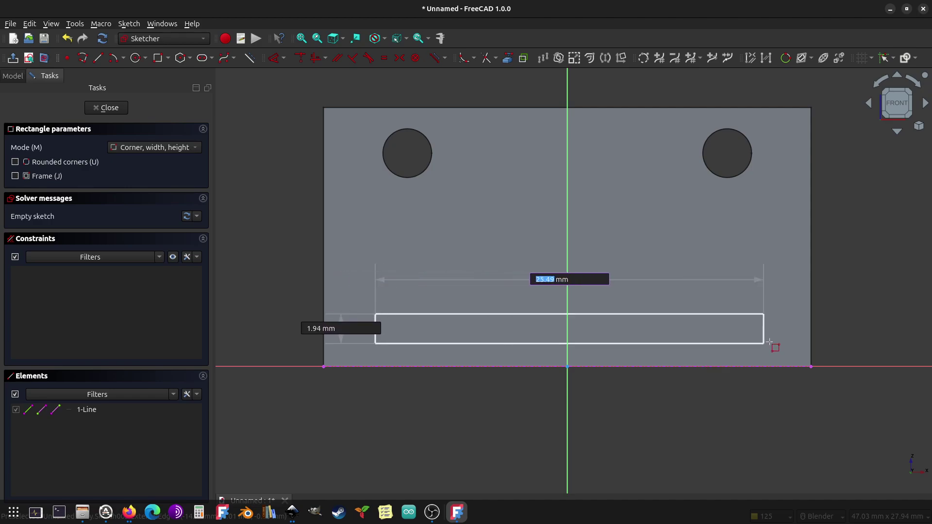
left_click(772, 341)
key("Escape")
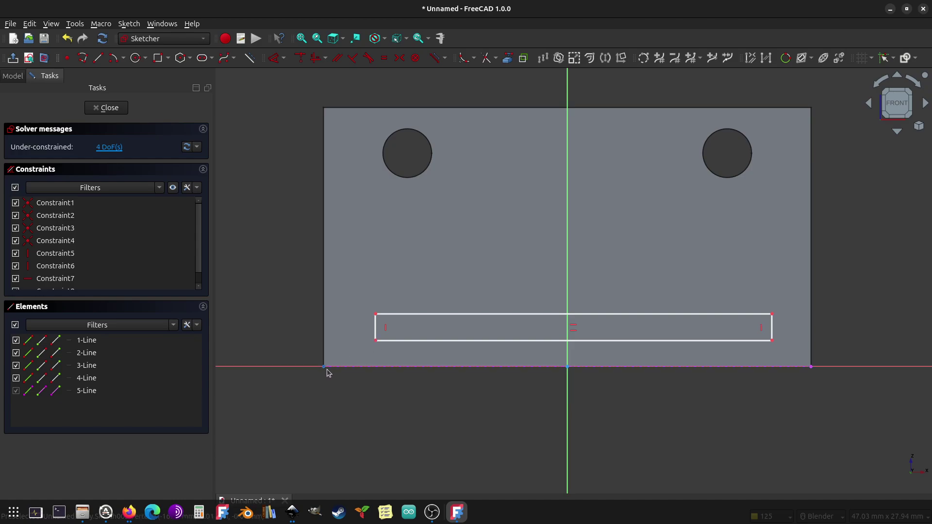
Step: Attach the rectangle's two lower corners to the matching endpoints of the projected lower edge
left_click(376, 342)
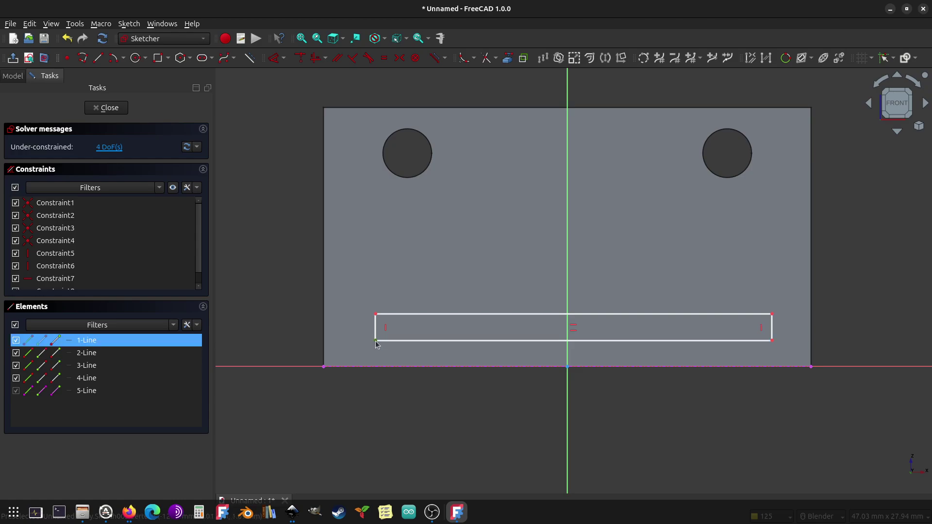
left_click(324, 367)
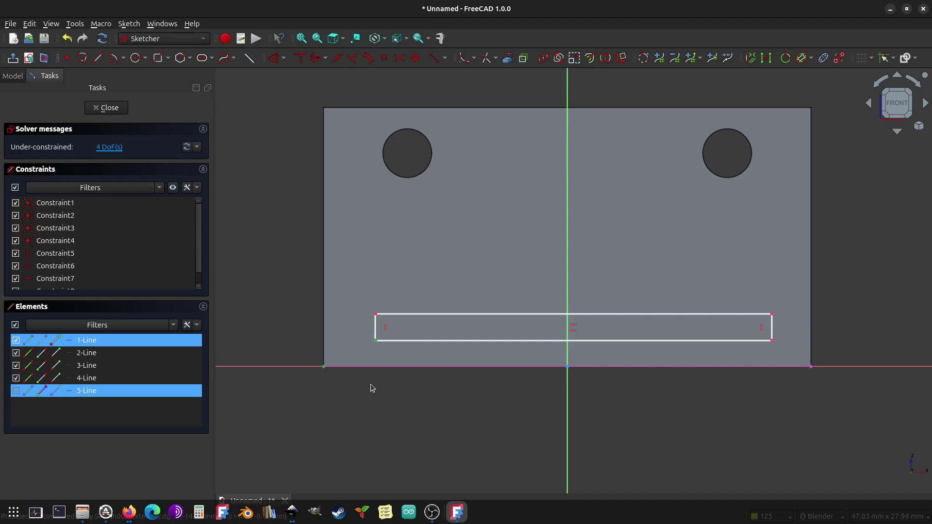
left_click(299, 59)
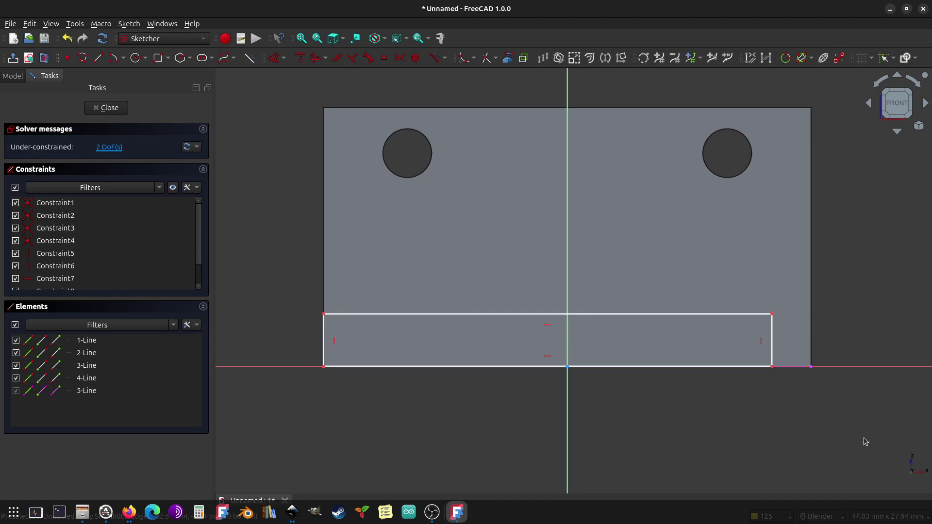
scroll(803, 383, "up", 2)
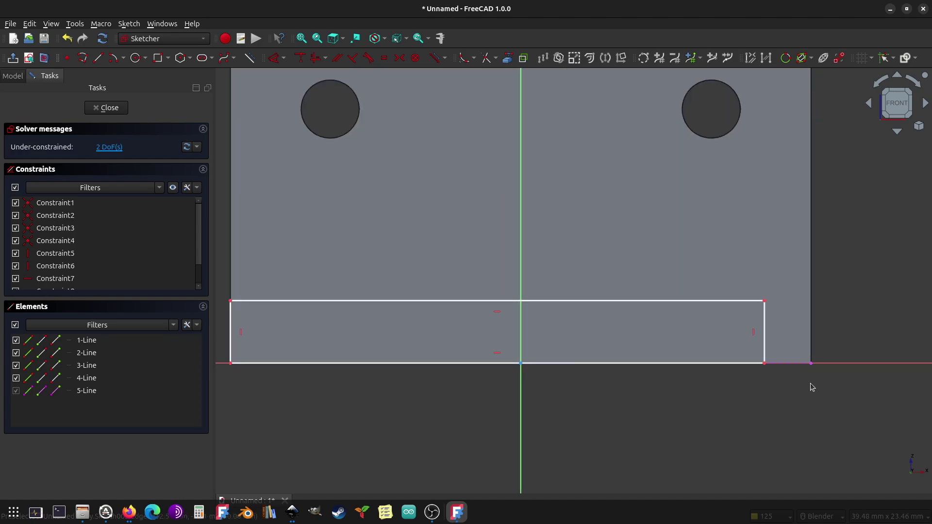
left_click(764, 364)
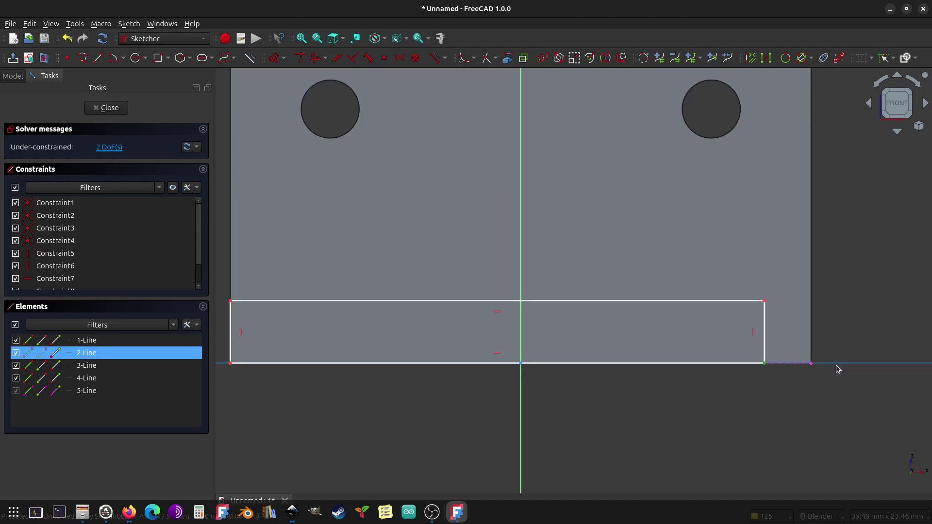
left_click(810, 363)
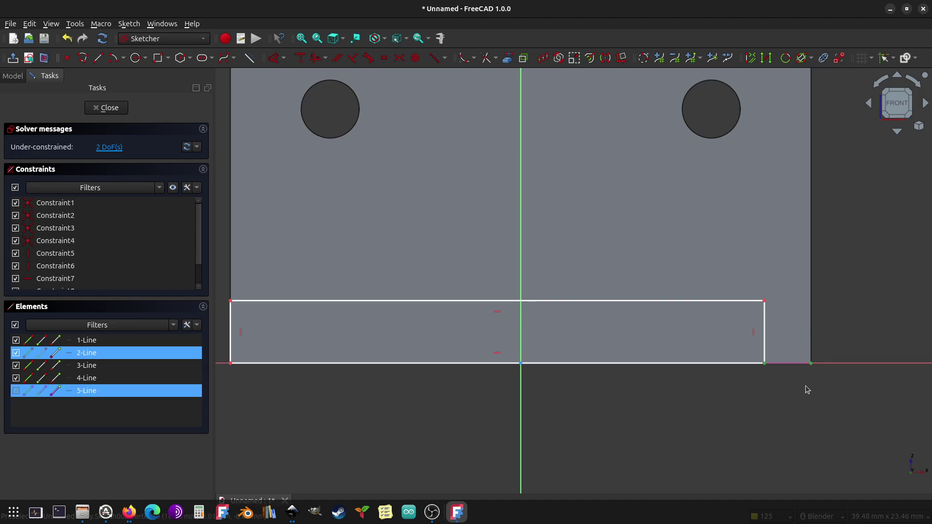
left_click(314, 58)
scroll(554, 305, "down", 2)
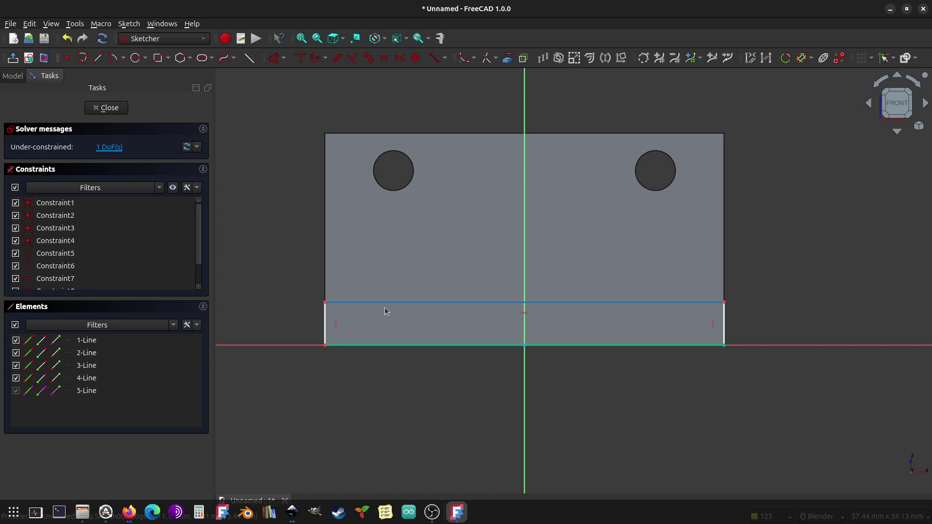
Step: Dimension the rectangle's short vertical side and set its length to 8 mm
left_click(374, 349)
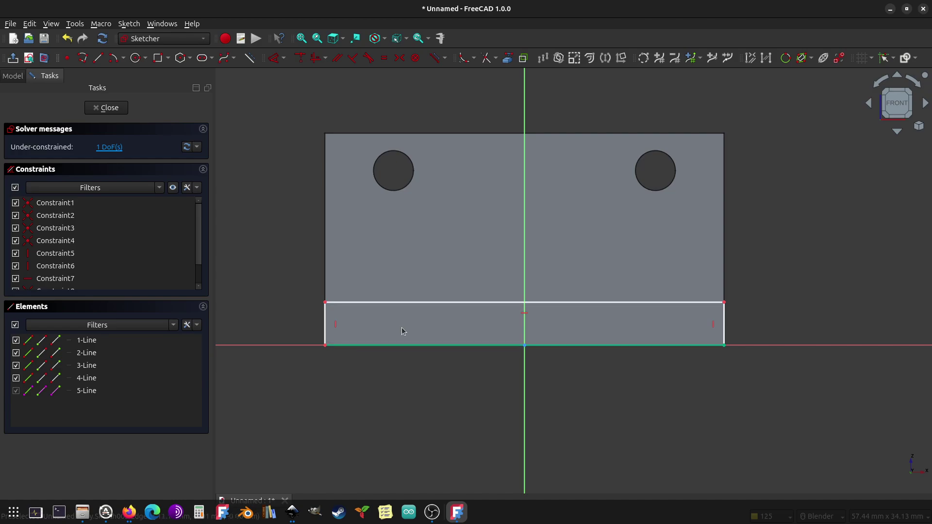
left_click(725, 323)
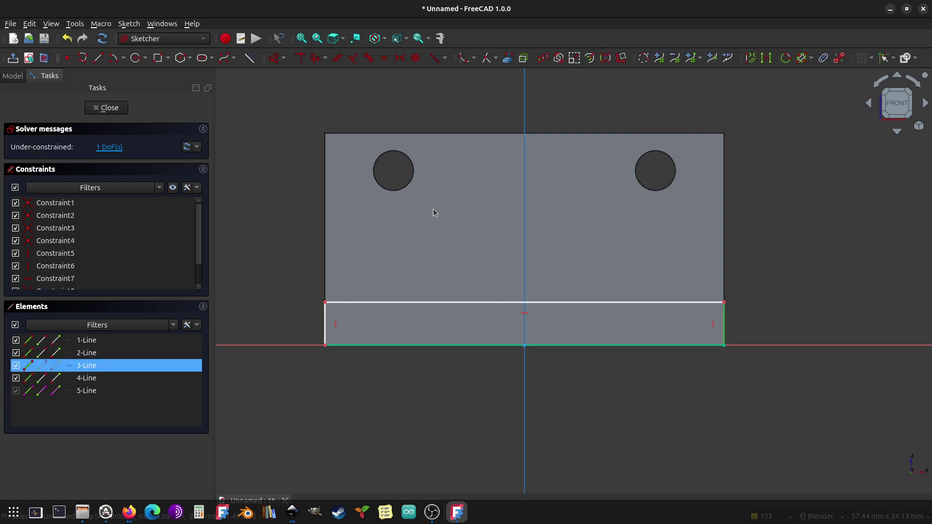
left_click(283, 58)
left_click(281, 99)
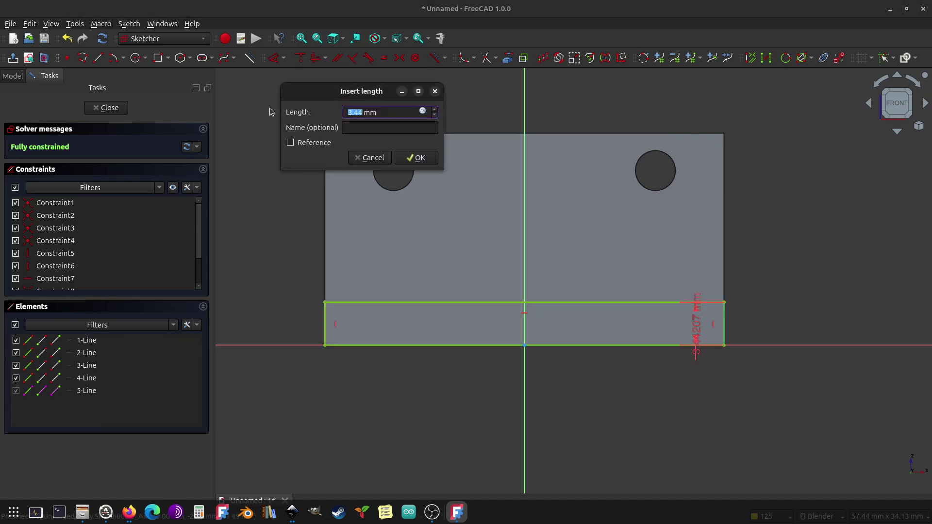
type("6")
key("Return")
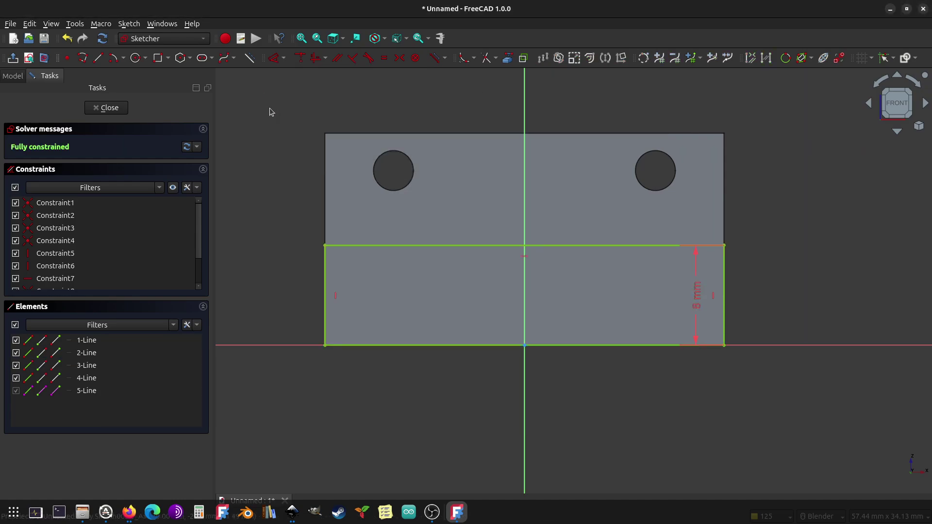
Step: Finish the rectangle sketch and pad it 6 mm outward from the front face
left_click(105, 109)
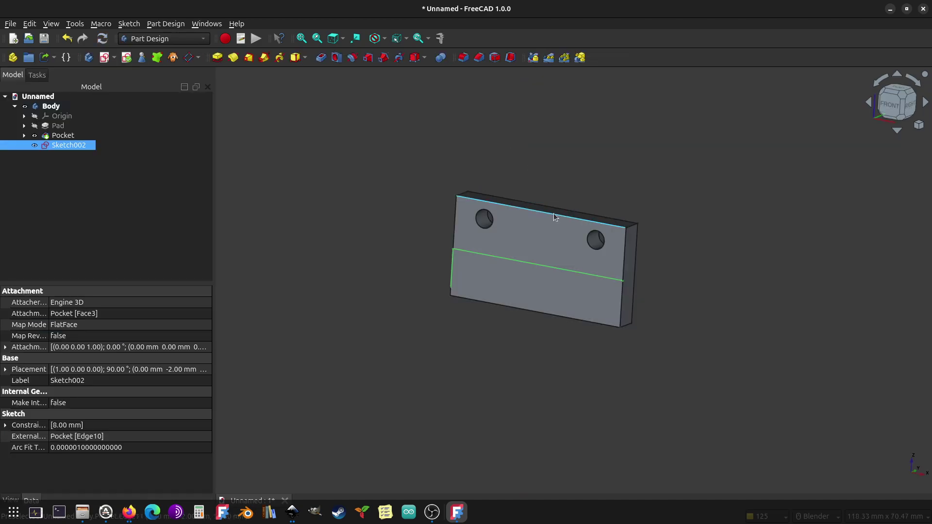
left_click(217, 58)
key("Return")
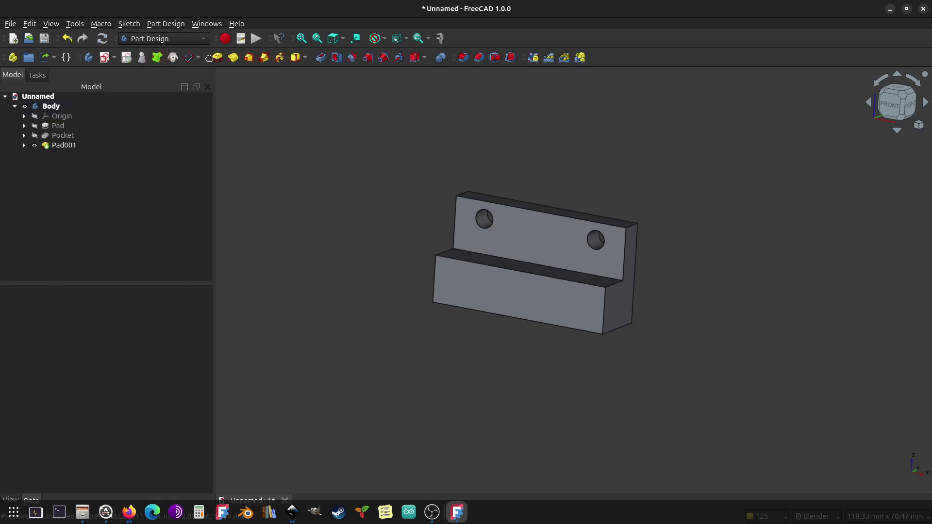
Step: Fillet the two upper corner edges of the plate that holds the holes with a 4 mm radius
middle_click_drag(530, 239, 544, 279)
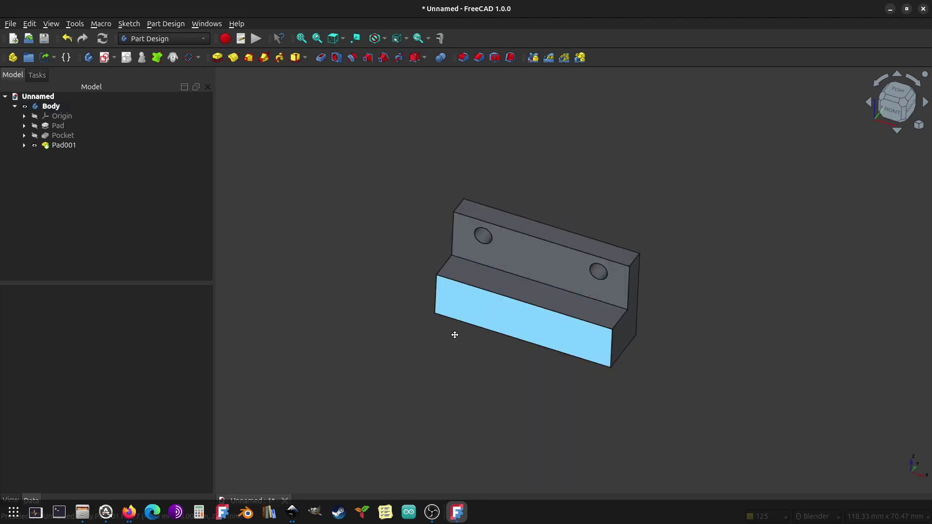
middle_click_drag(455, 334, 447, 348, "shift")
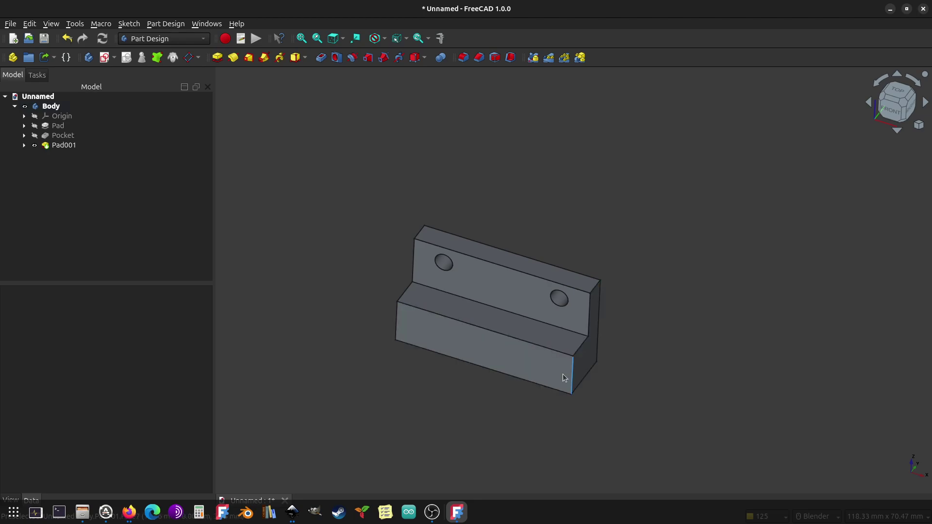
left_click(420, 232)
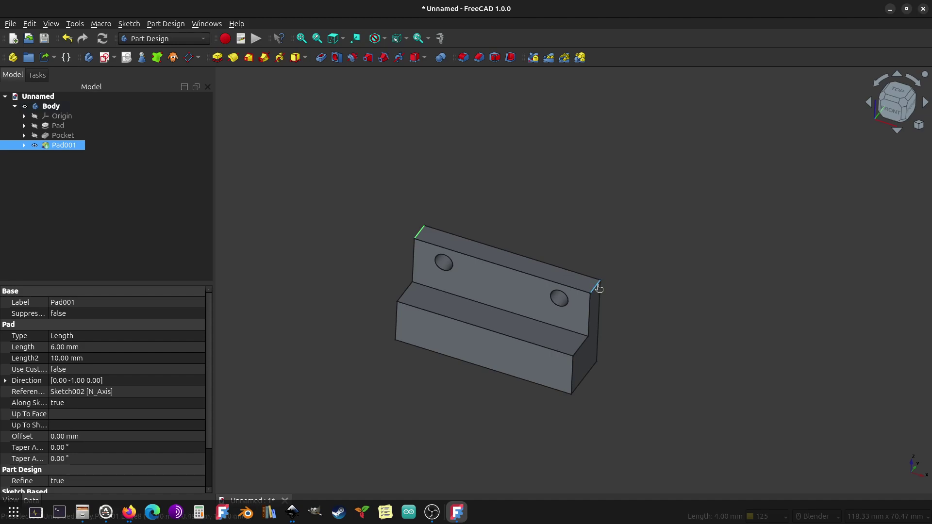
left_click(596, 286, "ctrl")
left_click(463, 57)
type("4")
key("Return")
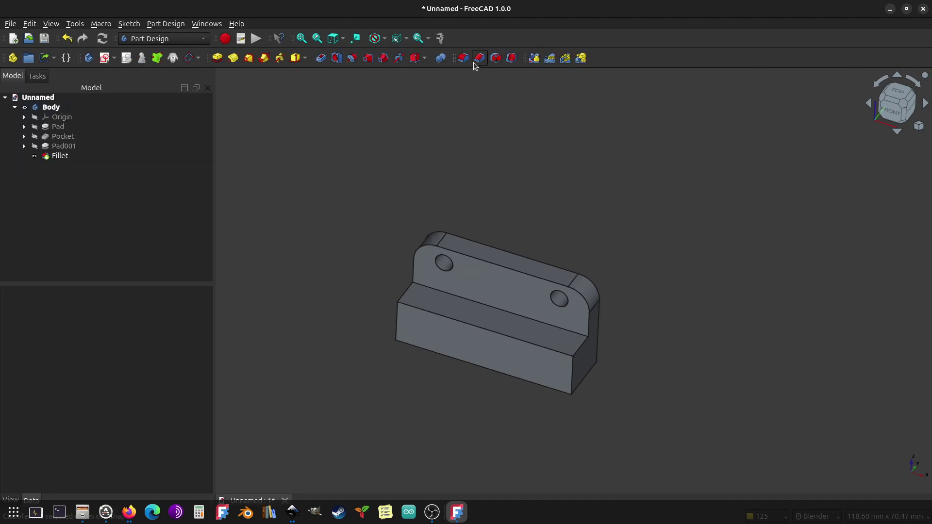
Step: Fillet the two front vertical edges of the lower ledge with a 4 mm radius
left_click(397, 321)
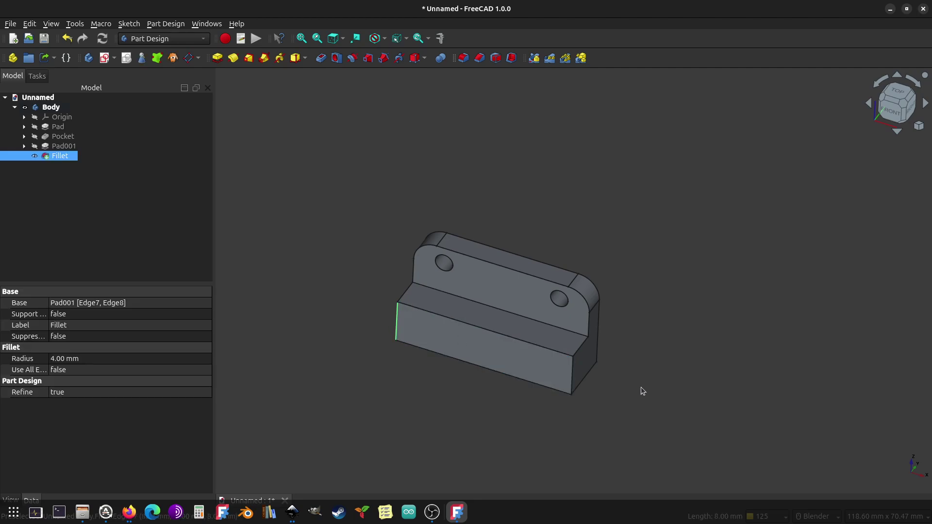
left_click(573, 372, "ctrl")
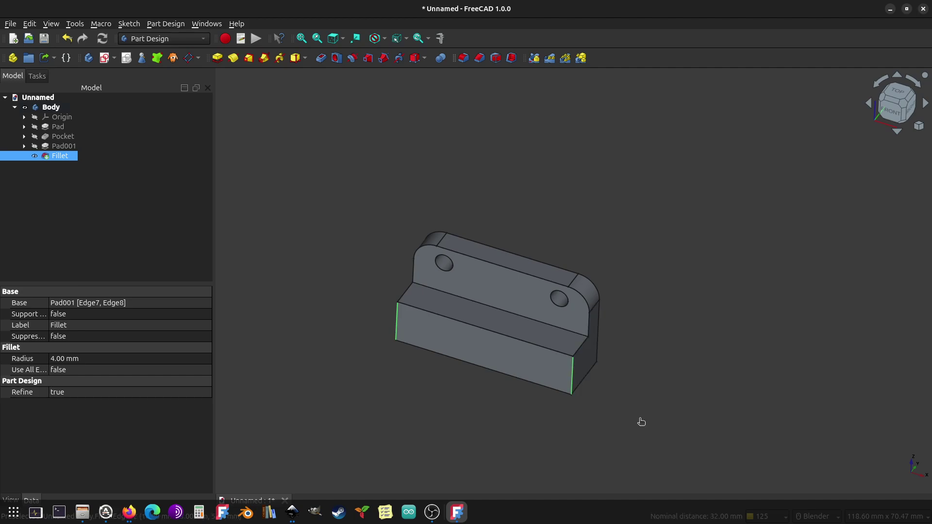
left_click(463, 59)
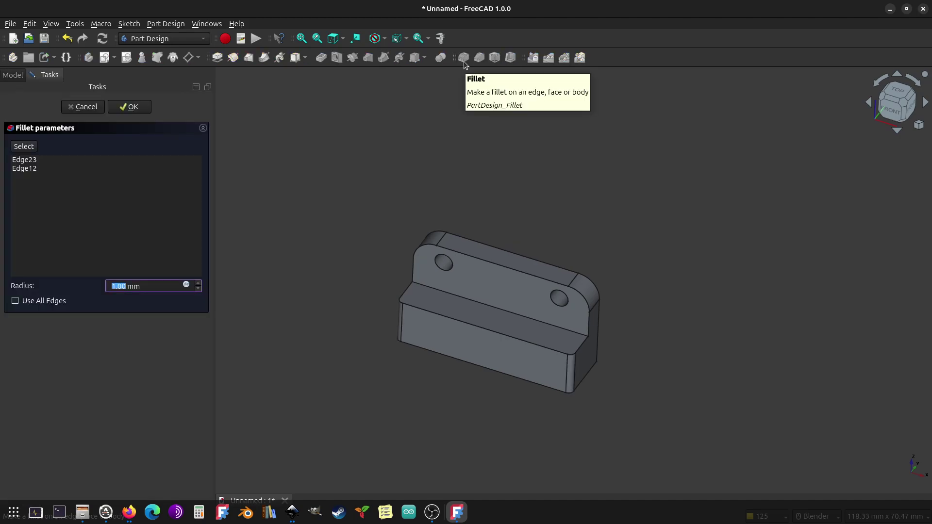
type("4")
key("Return")
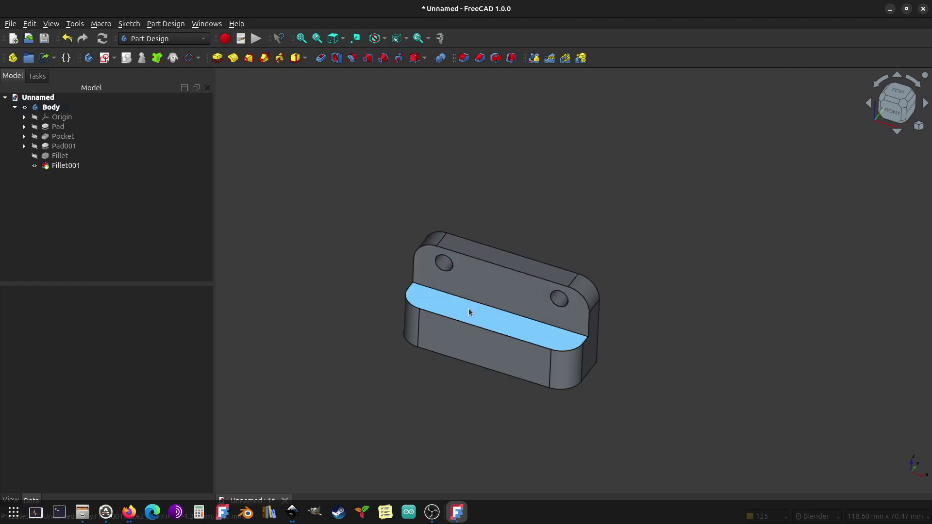
Step: Start a new sketch on the ledge's top face and project the face's straight front edge as external geometry
left_click(511, 311)
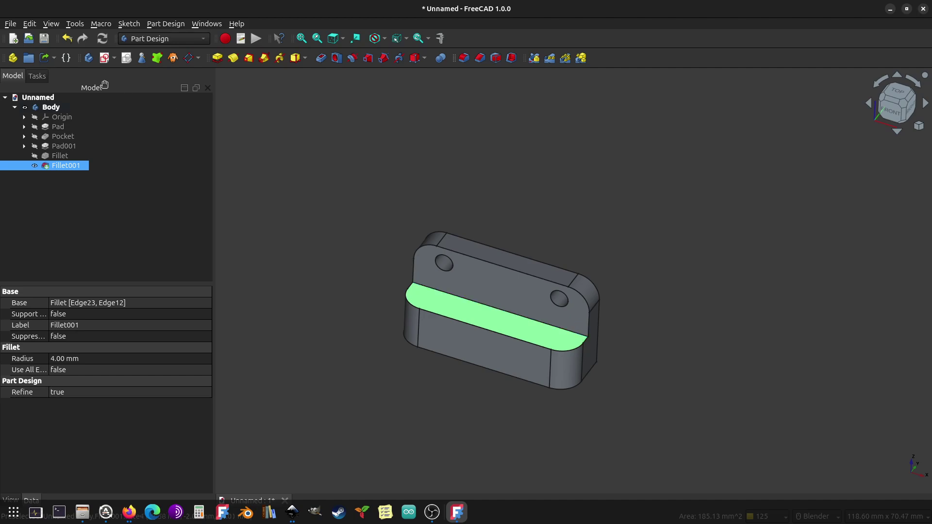
left_click(105, 59)
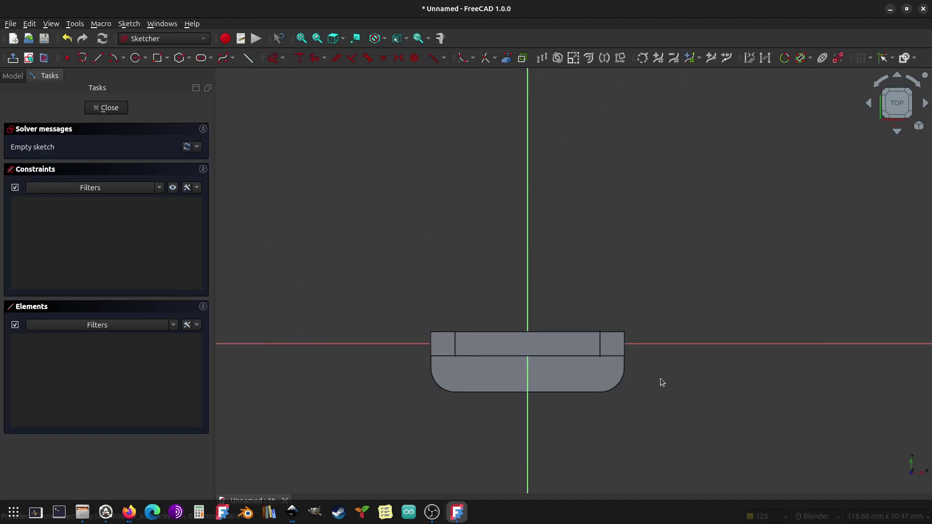
scroll(563, 370, "up", 4)
scroll(526, 395, "up", 2)
mouse_move(526, 395)
middle_mouse_down("shift")
mouse_move(582, 274)
mouse_move(609, 293)
middle_mouse_up("shift")
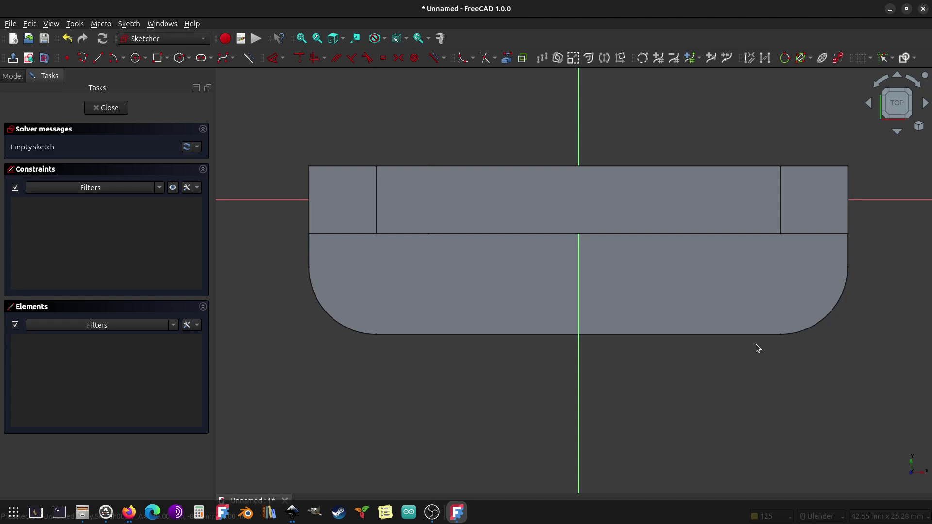
left_click(506, 58)
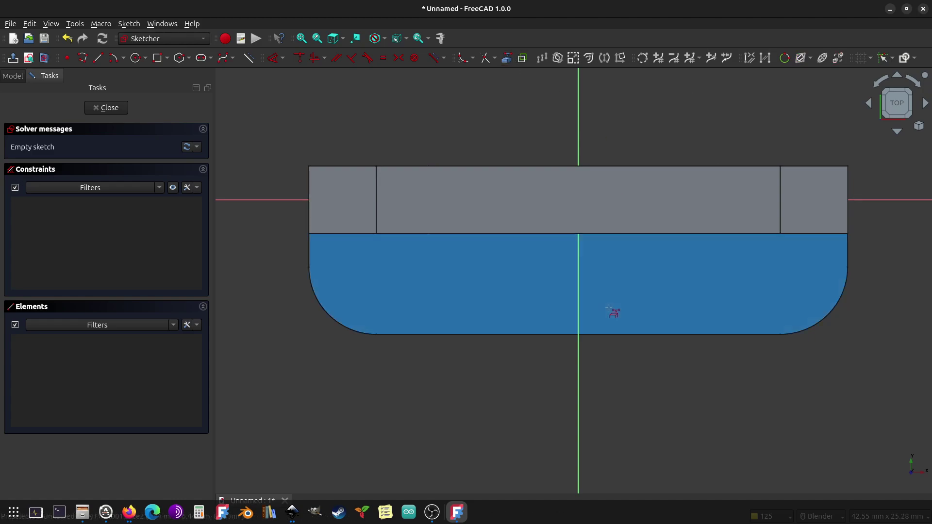
left_click(564, 335)
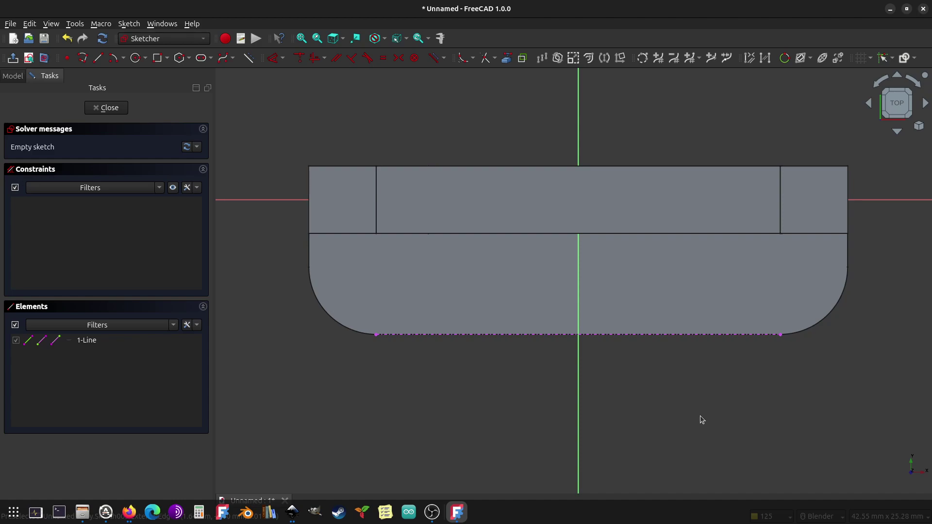
Step: Draw two similarly sized circles on the ledge, one near each rounded end
left_click(136, 57)
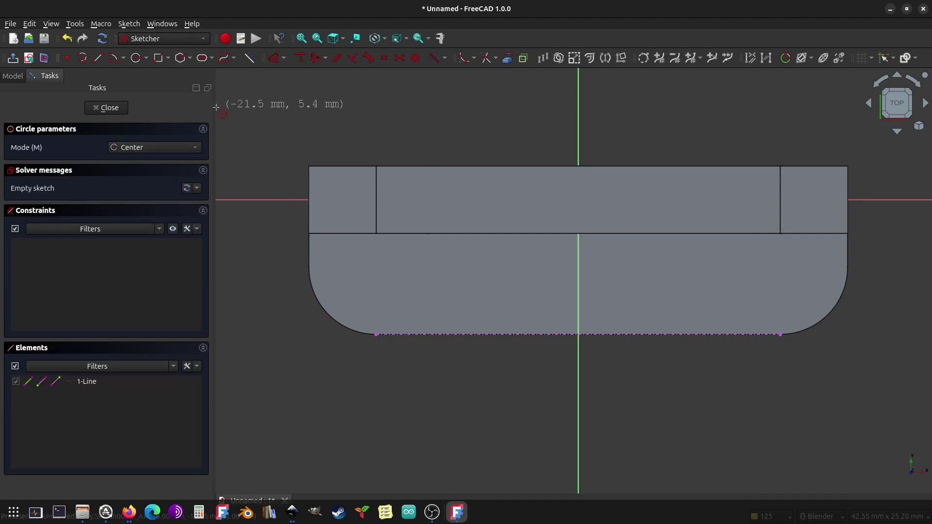
left_click(356, 262)
left_click(381, 286)
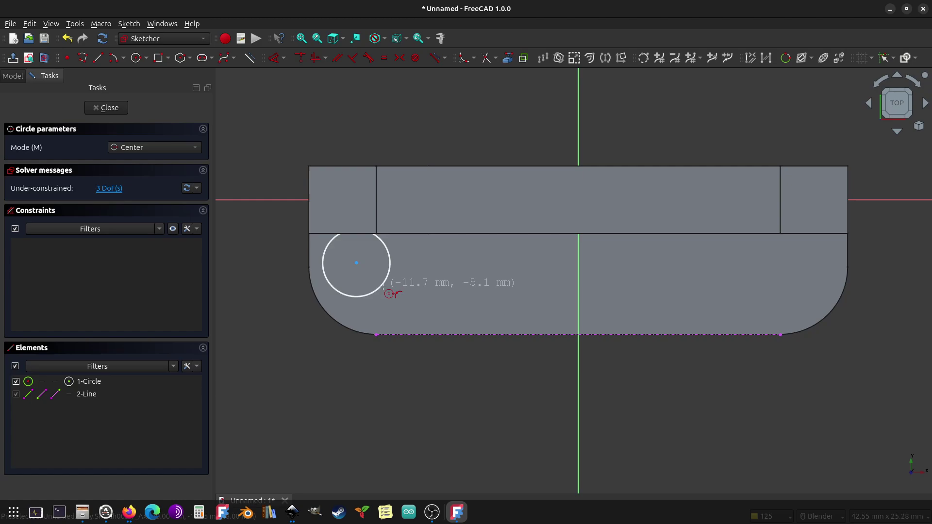
left_click(759, 262)
left_click(784, 286)
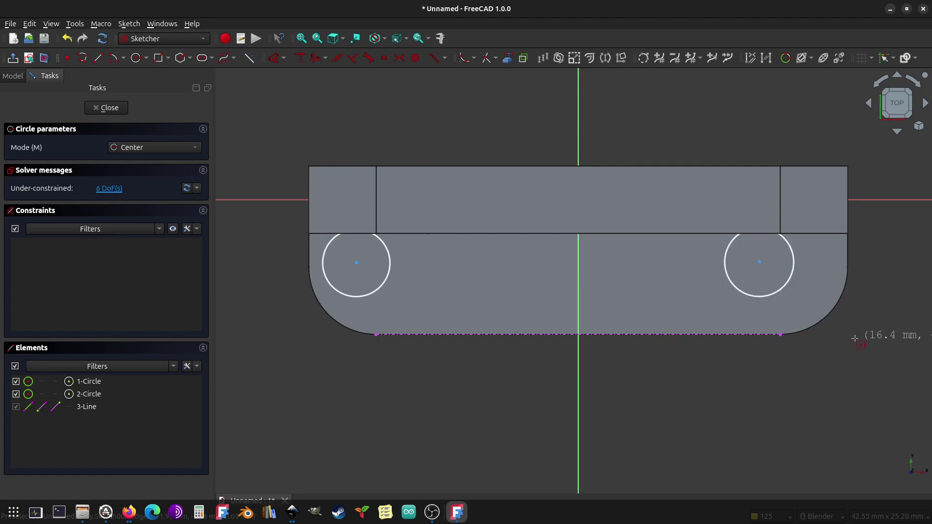
key("Escape")
Step: Align the two circle centres horizontally and reposition both circles clear of the upright plate
left_click(357, 263)
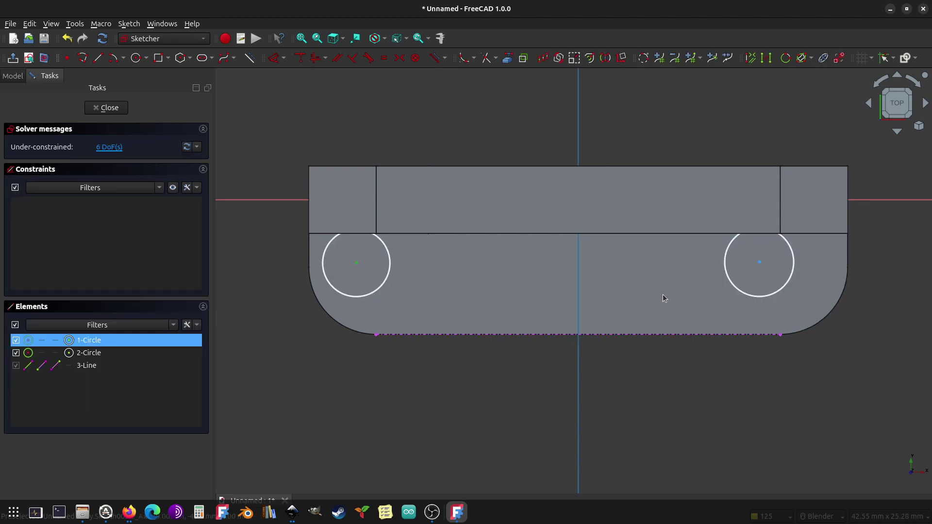
left_click(760, 262)
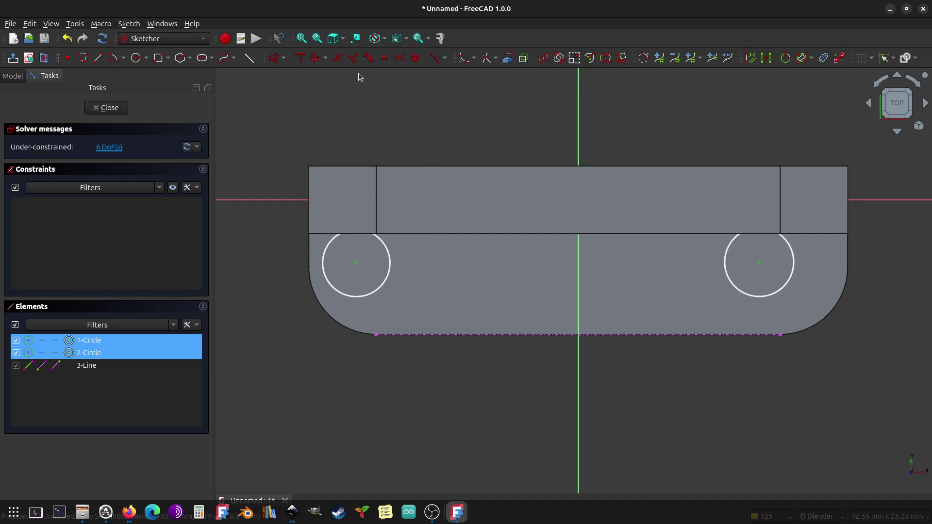
left_click(320, 58)
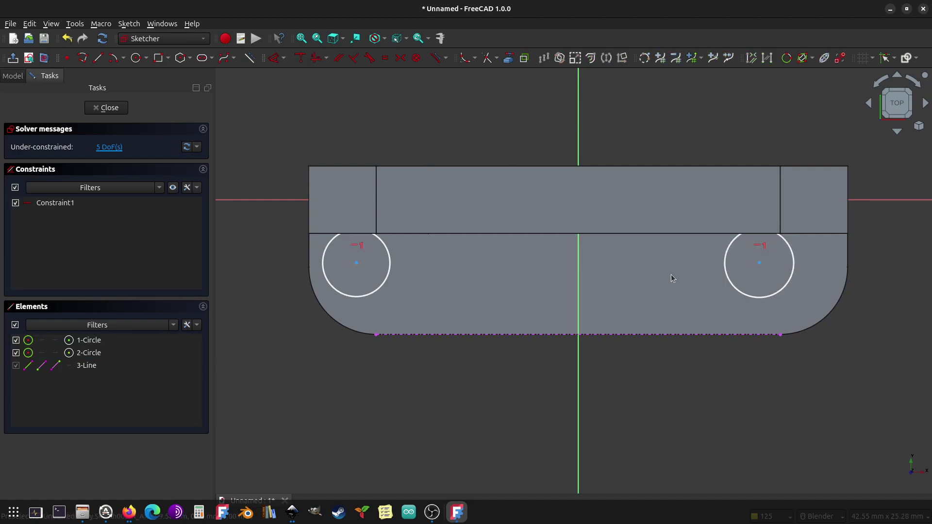
left_click_drag(760, 265, 771, 275)
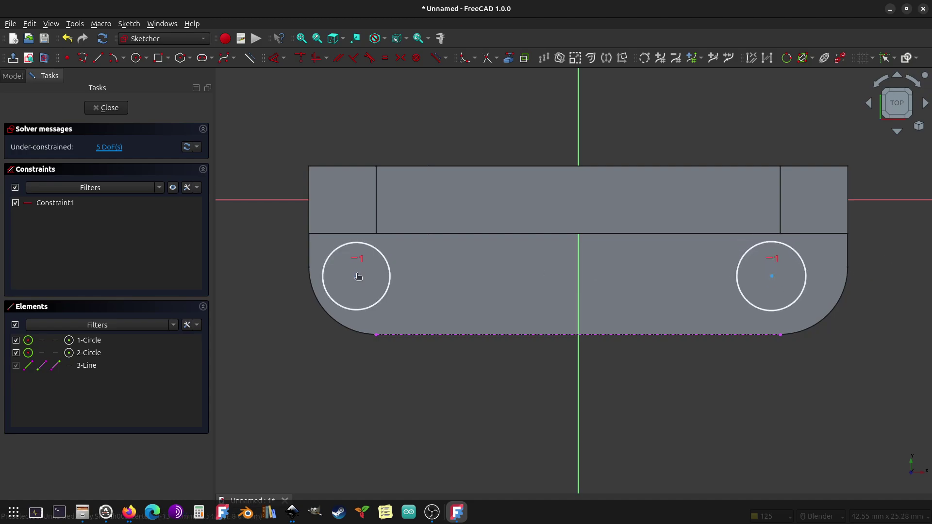
left_click_drag(358, 276, 371, 278)
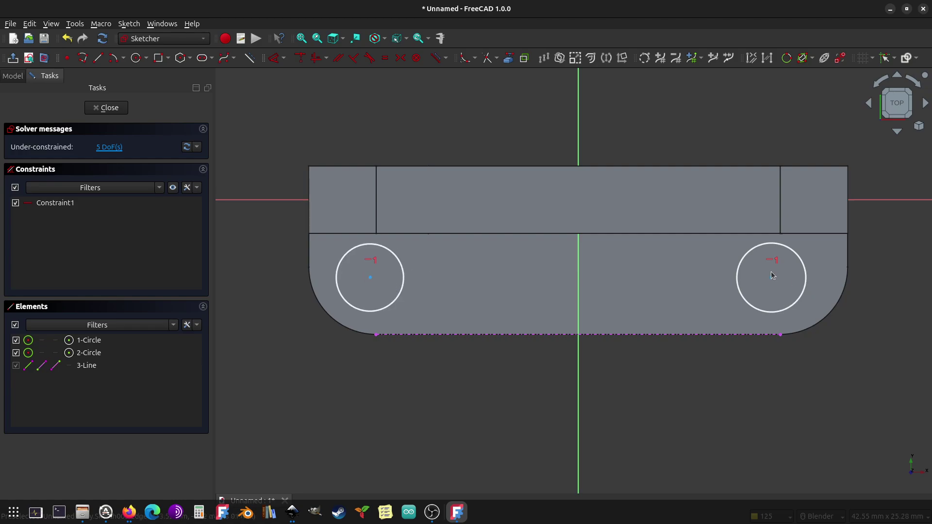
Step: Constrain the left circle's centre vertically in line with the left endpoint of the projected front edge
left_click(370, 279)
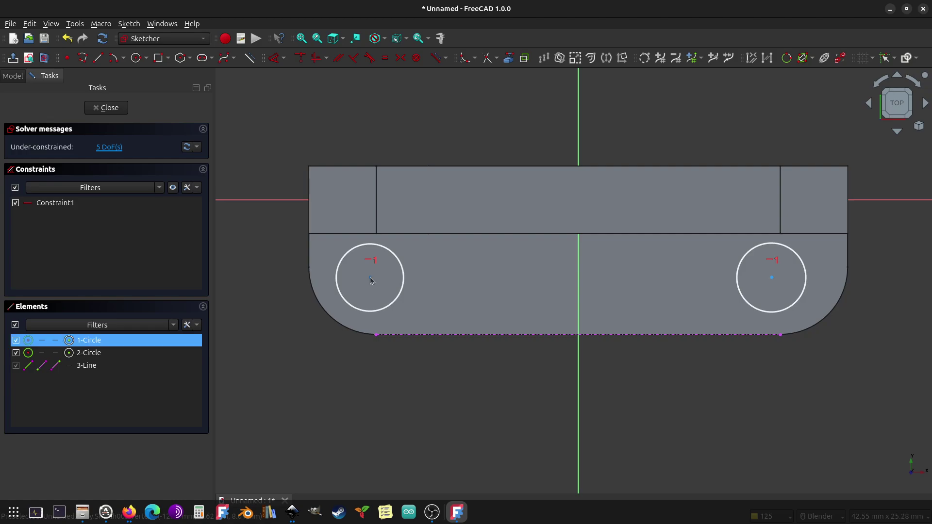
left_click(376, 335)
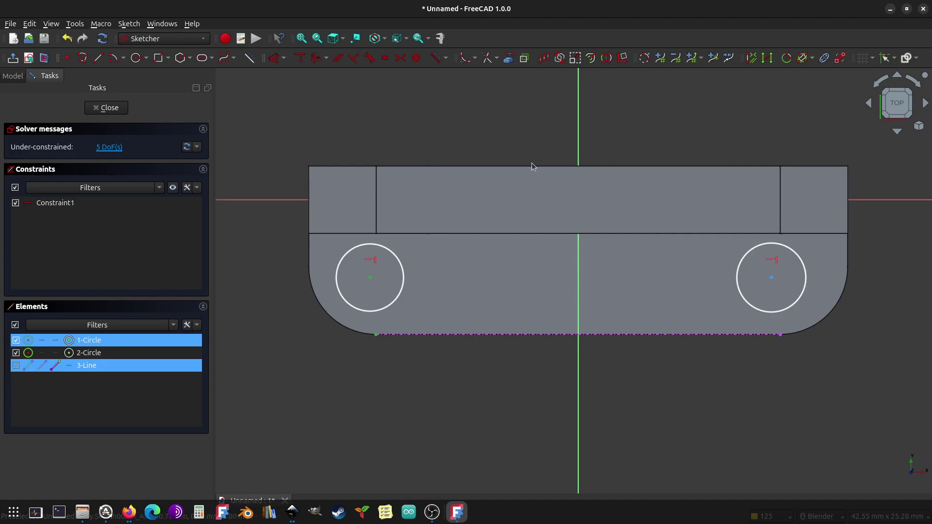
left_click(324, 59)
left_click(349, 96)
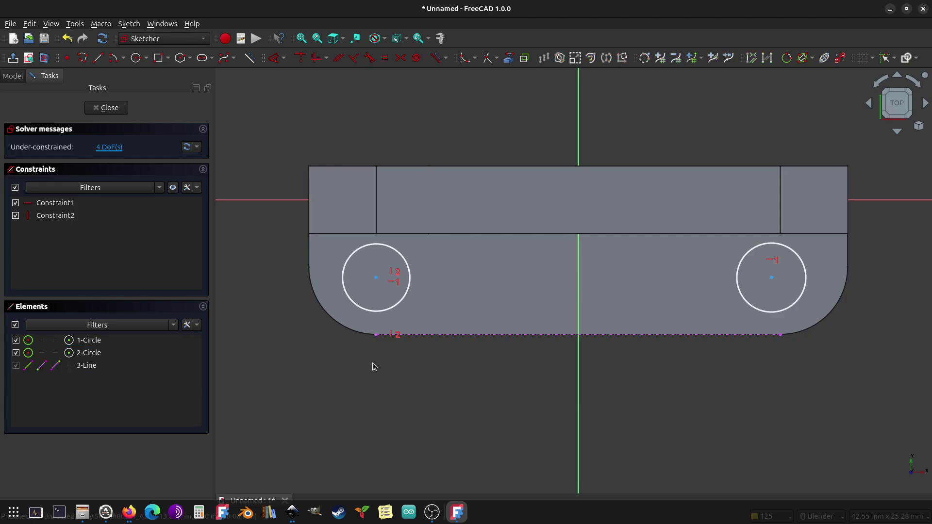
Step: Constrain the right circle's centre vertically in line with the right endpoint of the projected front edge
left_click(772, 278)
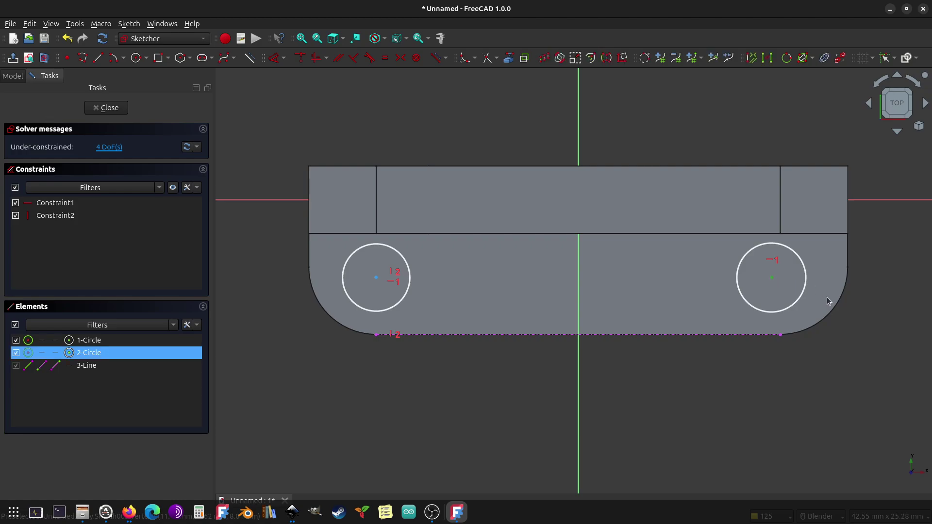
left_click(780, 334)
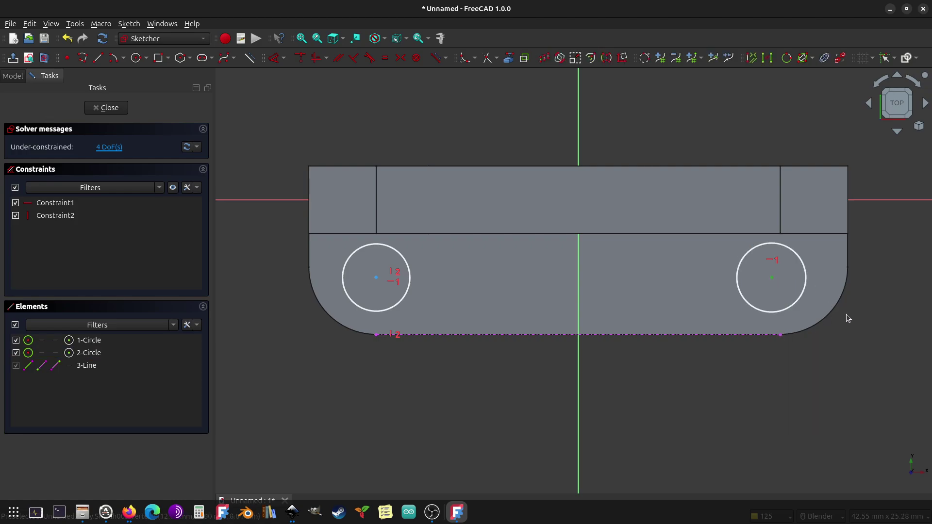
left_click(783, 338)
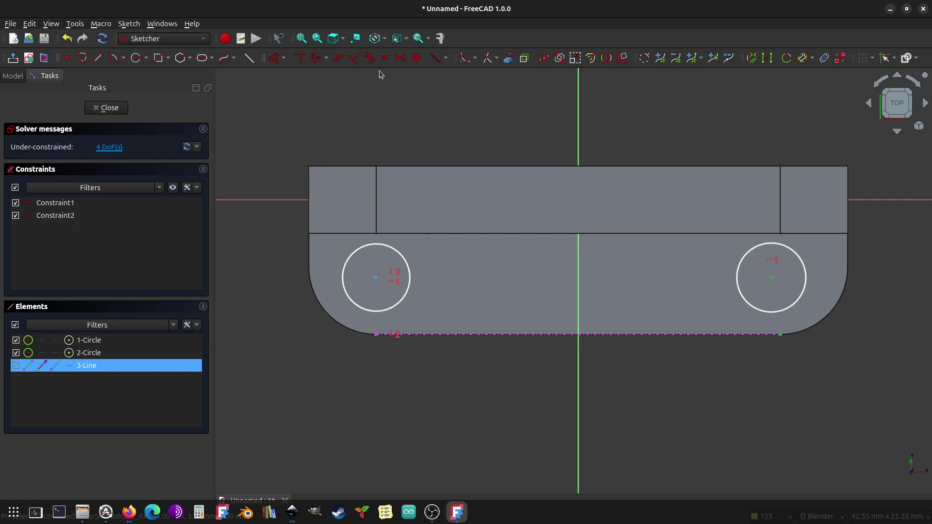
left_click(324, 60)
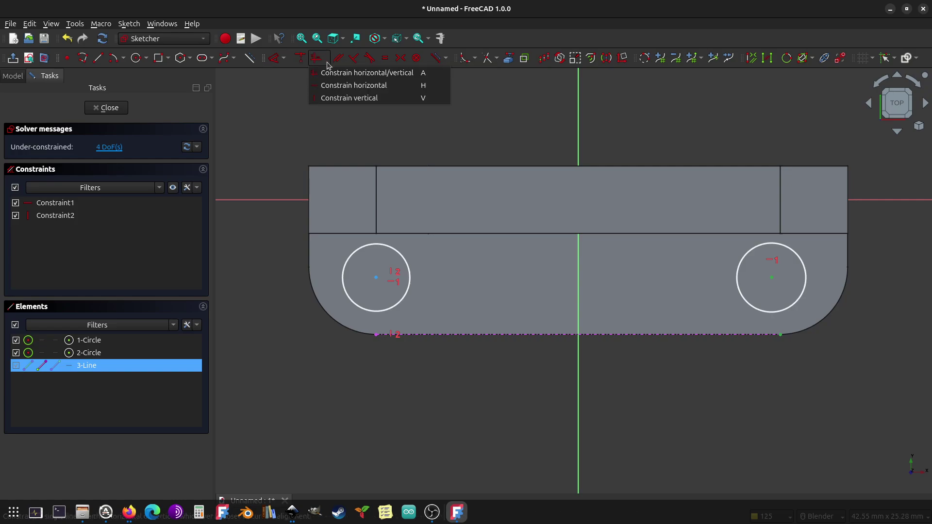
left_click(335, 99)
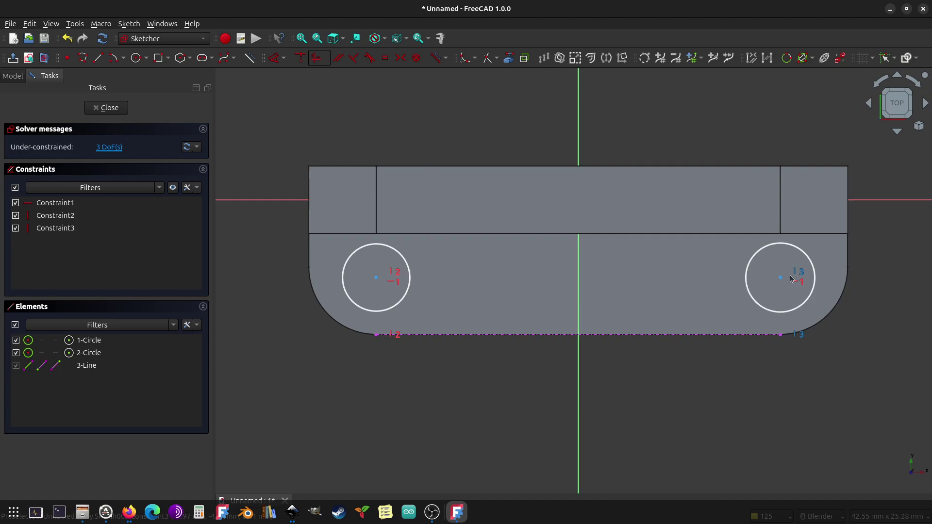
Step: Shift the aligned circles slightly on the ledge and constrain them to equal size
left_click_drag(781, 276, 785, 286)
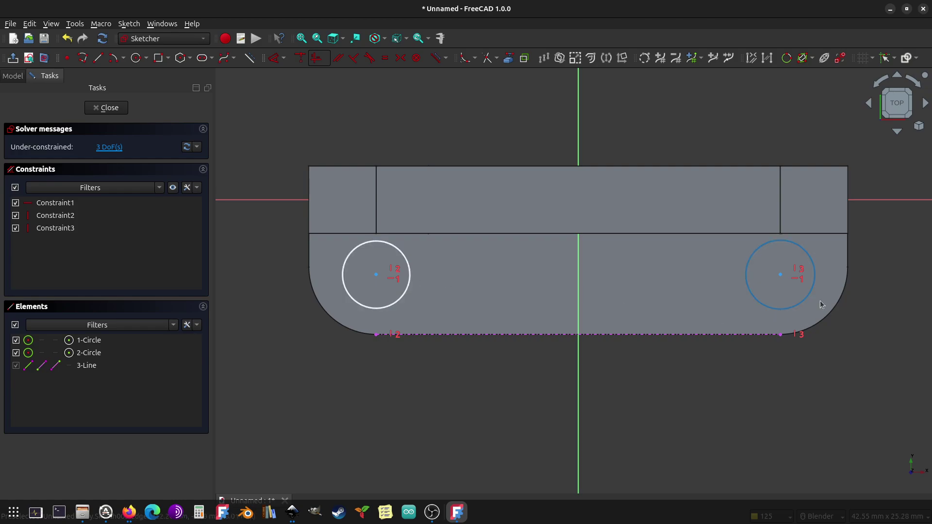
left_click(409, 291)
left_click(751, 296)
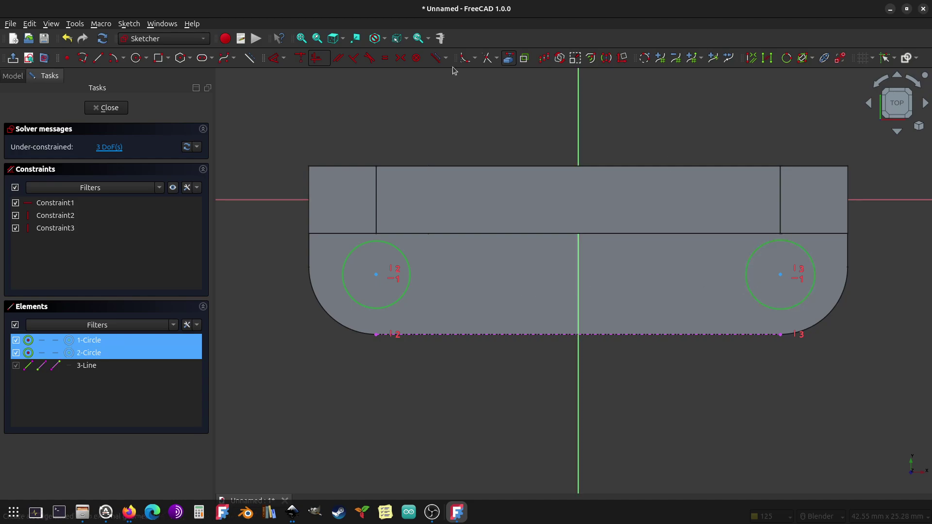
left_click(385, 58)
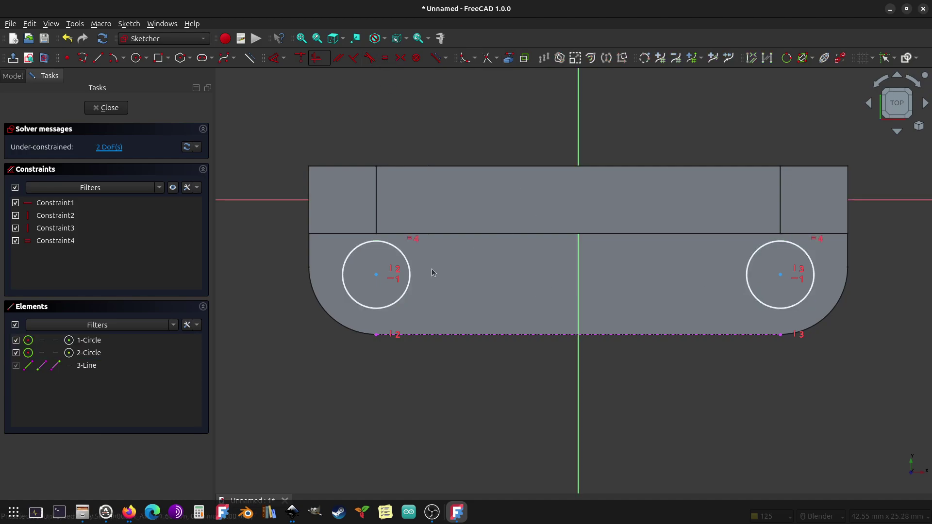
Step: Constrain the left circle's diameter to 2.8 mm
left_click(401, 305)
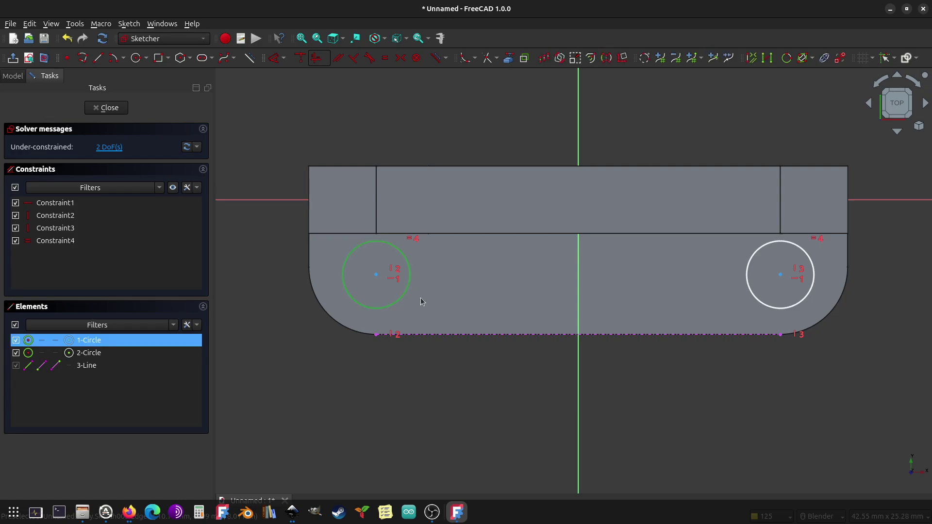
left_click(284, 58)
left_click(327, 150)
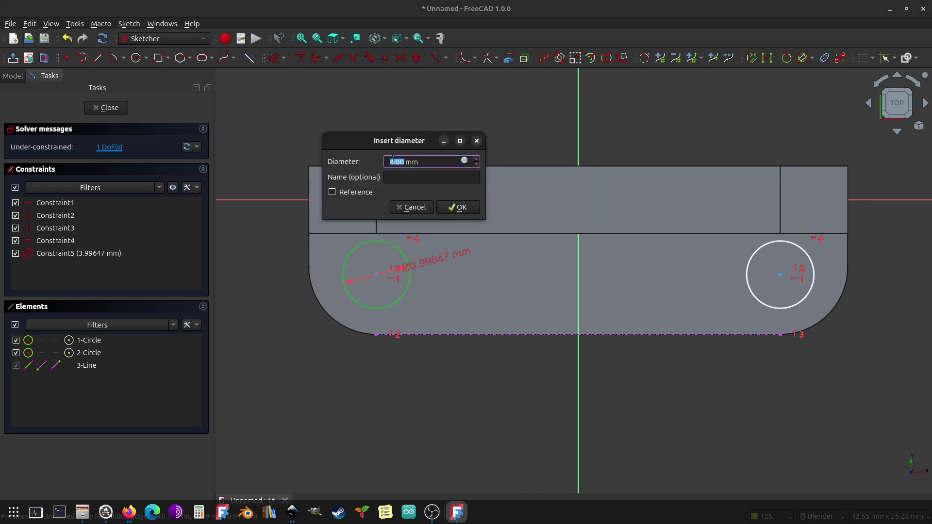
type("3")
key("Return")
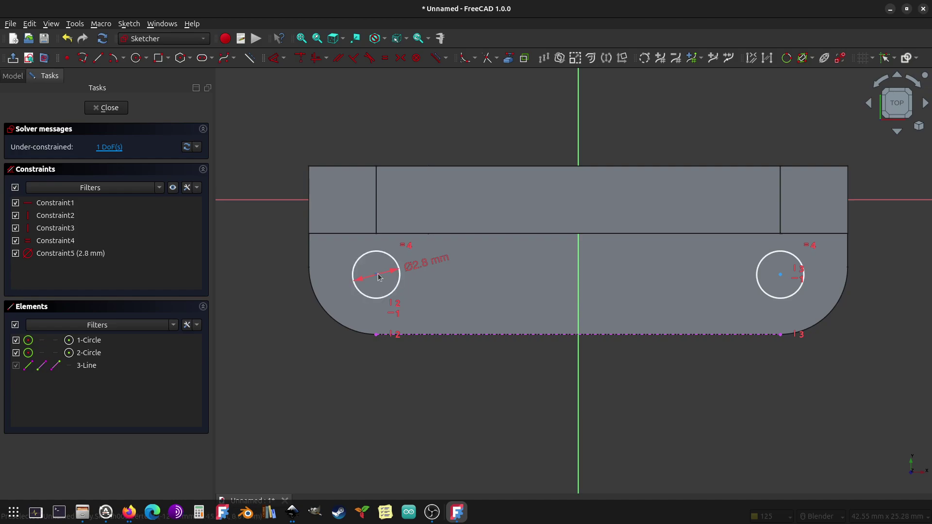
Step: Constrain the left circle's centre to a vertical distance of 3.5 mm from the projected front edge's endpoint, placing the dimension clear of the circle
left_click_drag(375, 277, 380, 283)
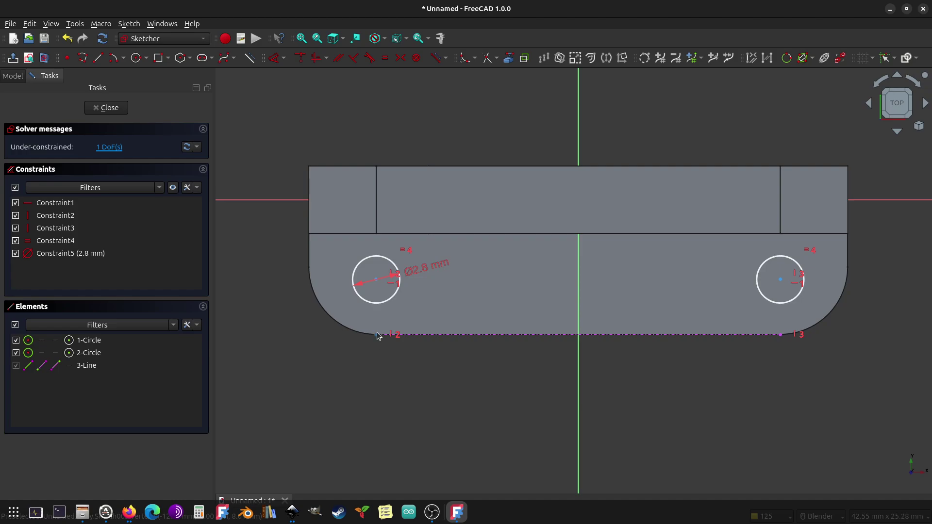
left_click(376, 282)
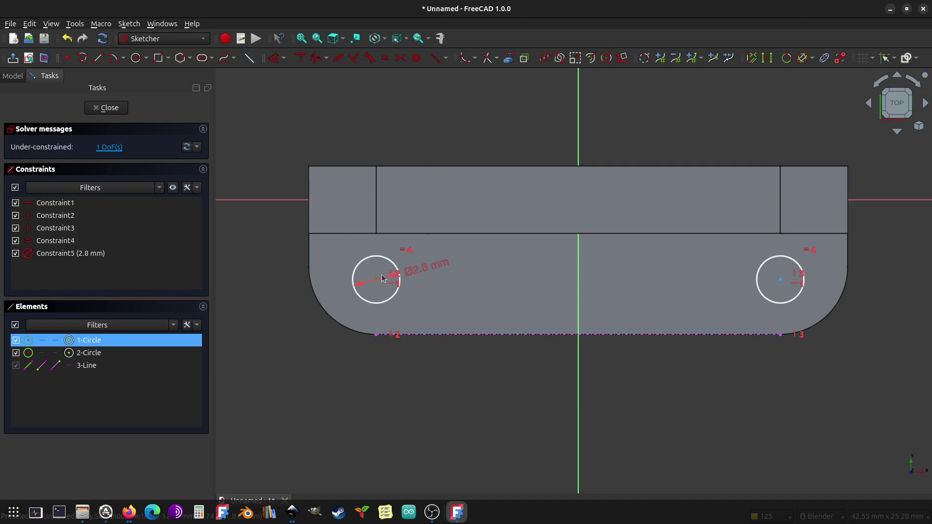
left_click(377, 335)
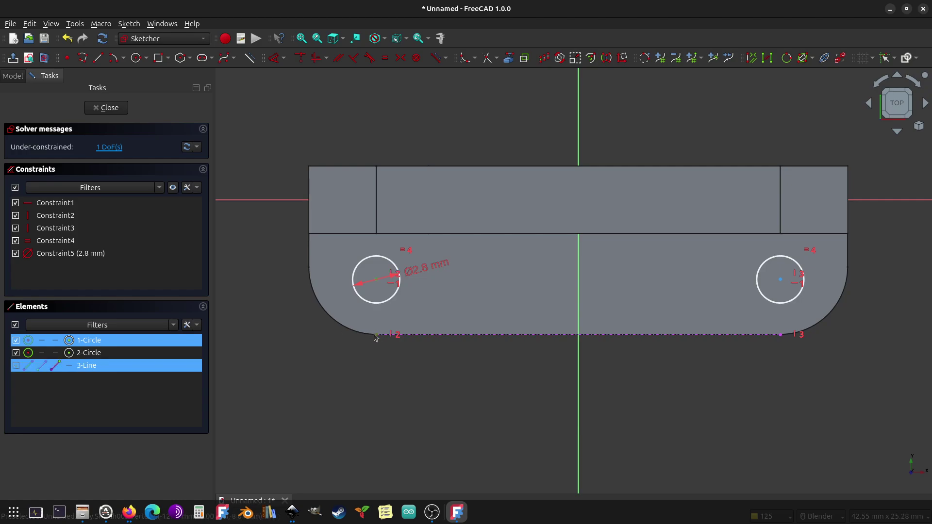
left_click(285, 58)
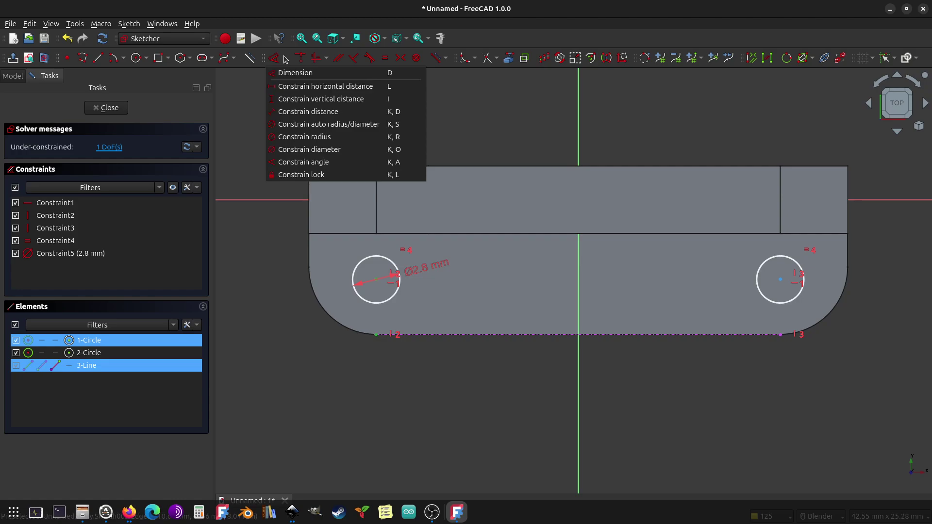
left_click(299, 101)
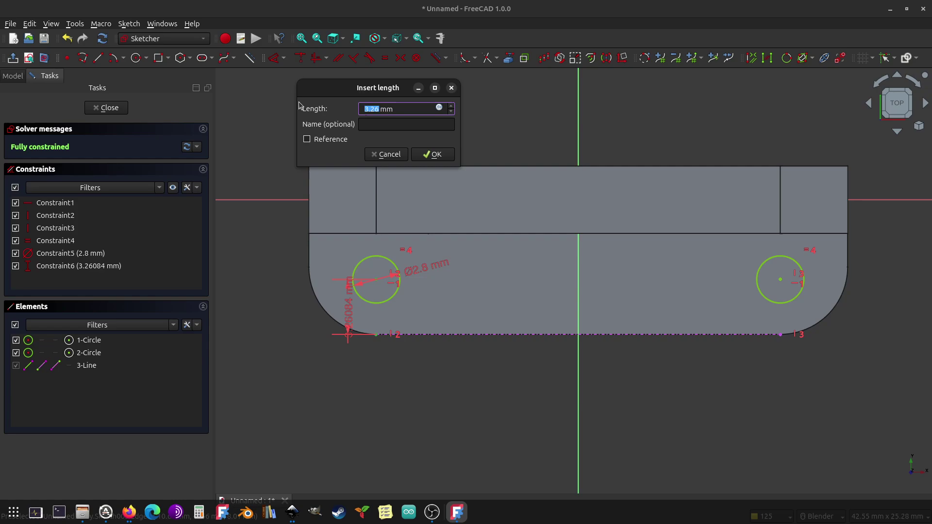
type(".")
key("Return")
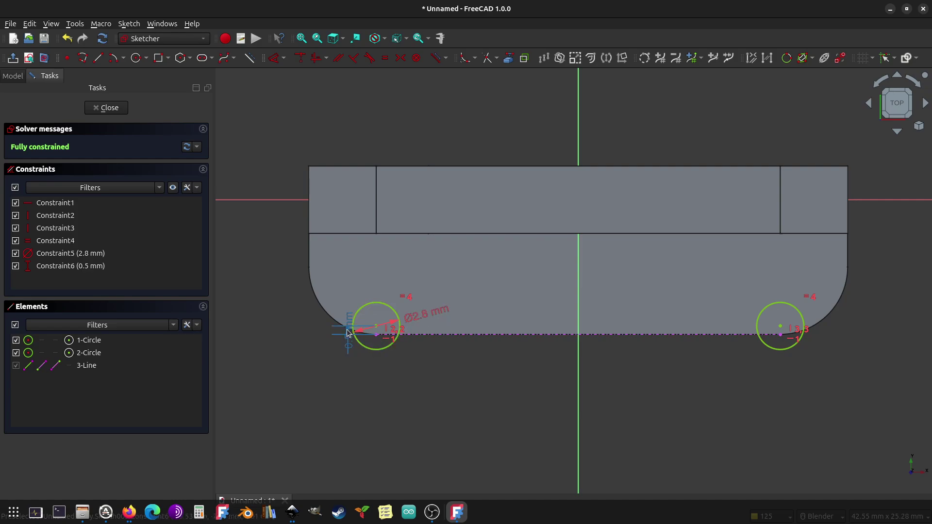
double_click(350, 321)
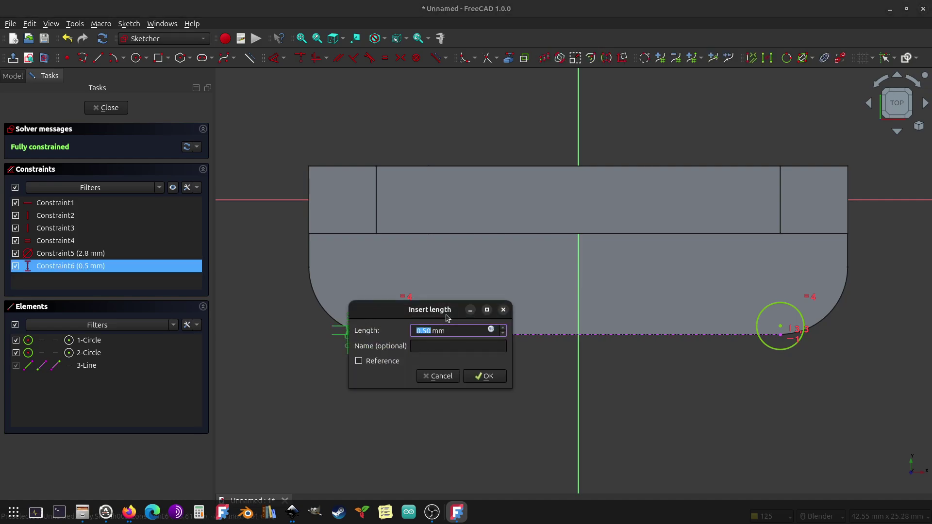
type("3.")
key("Return")
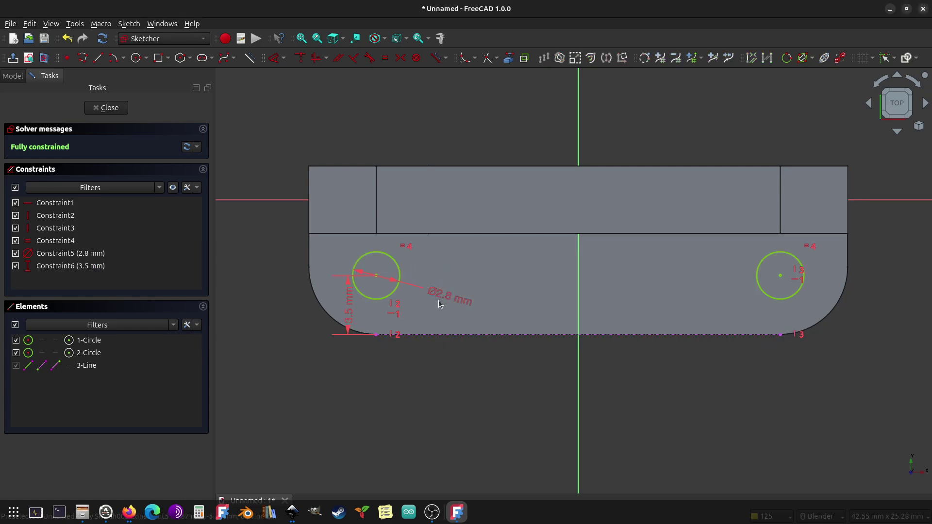
left_click_drag(345, 314, 341, 369)
Step: Close the ledge sketch and pocket its two circles 8 mm deep
left_click(109, 108)
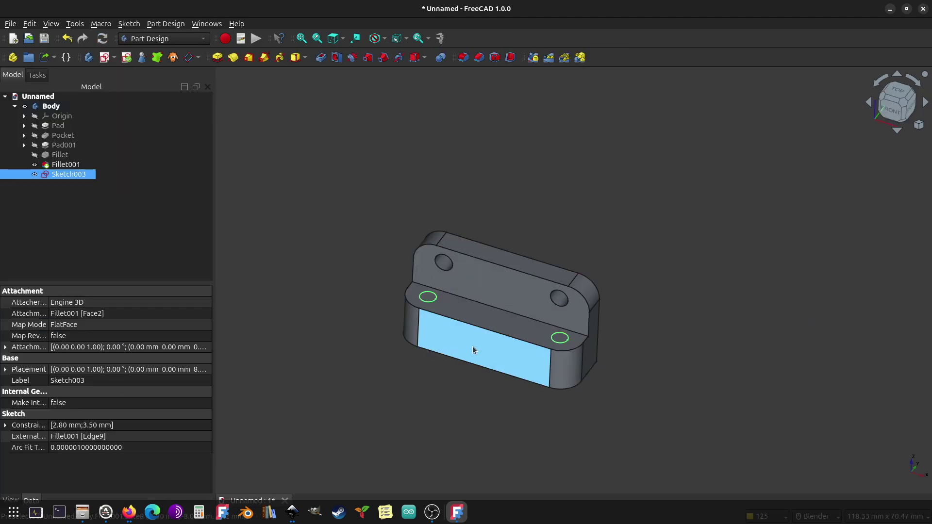
left_click(320, 59)
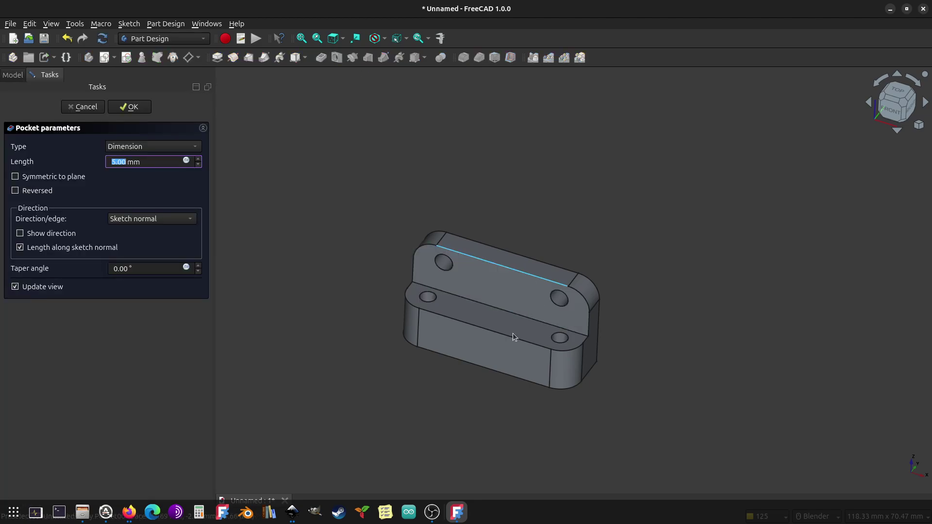
type("8")
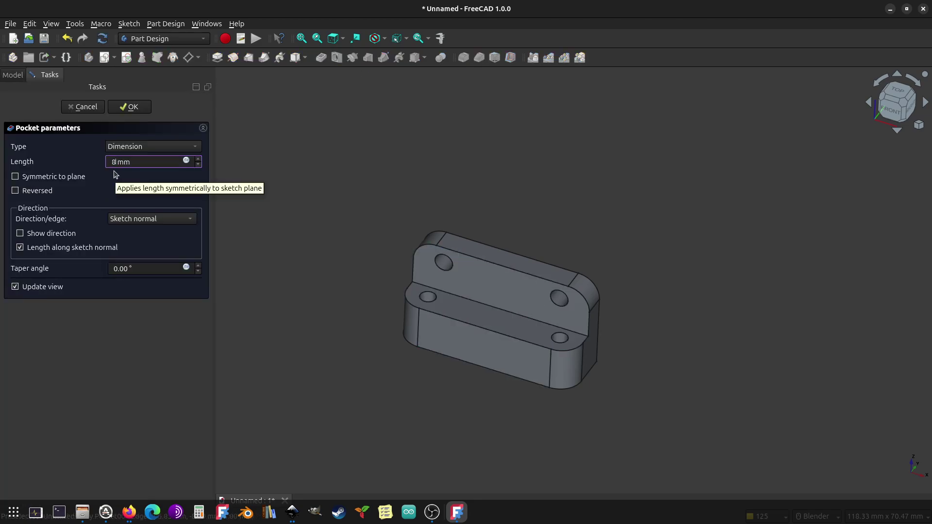
key("Return")
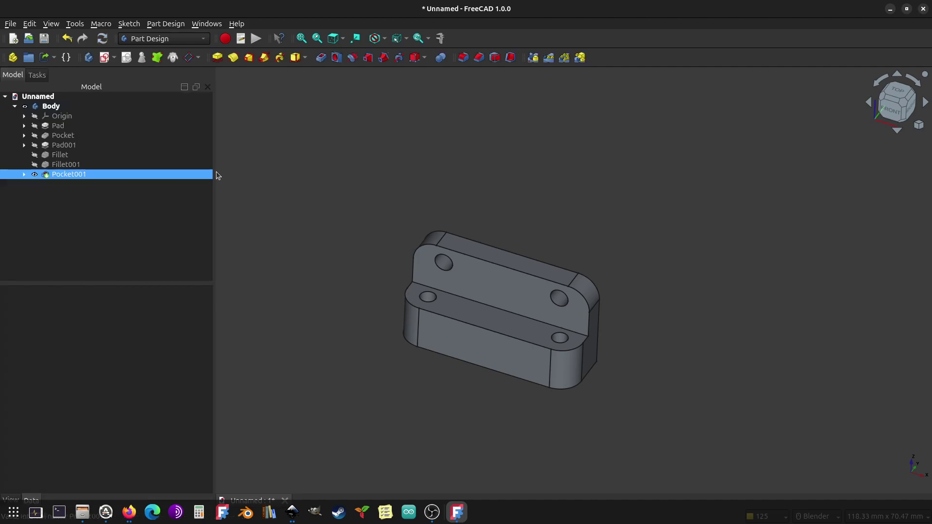
Step: Start a new sketch on the upright plate's rear face and project its straight top edge and left side edge as external geometry
middle_click_drag(497, 340, 643, 294)
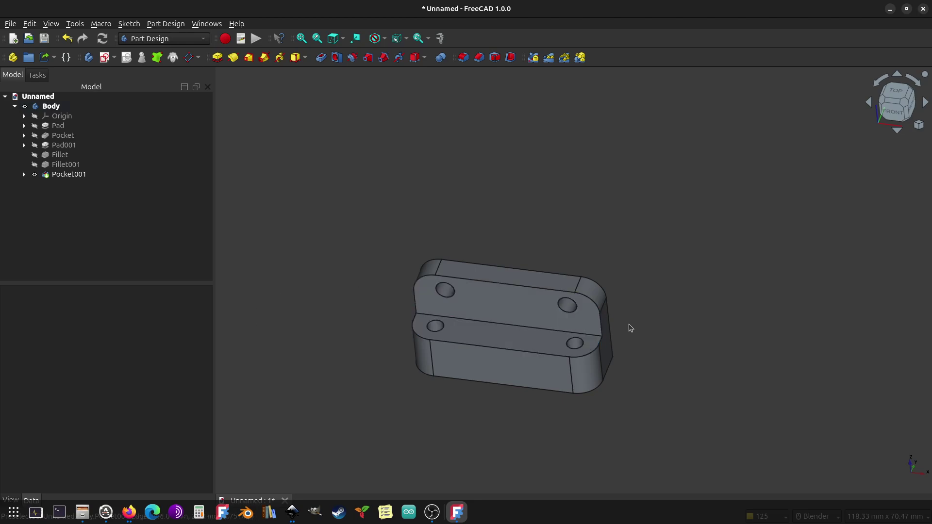
middle_click_drag(629, 325, 511, 396)
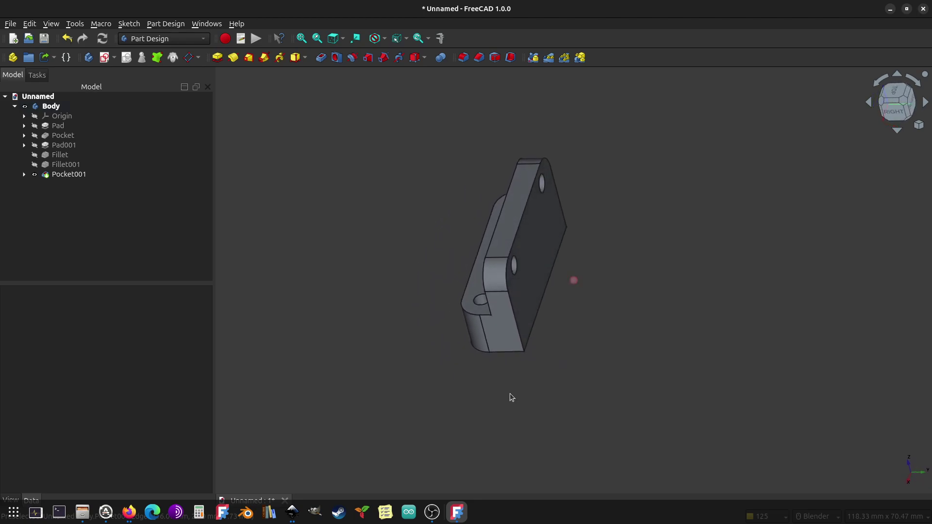
middle_click_drag(598, 266, 502, 301, "shift")
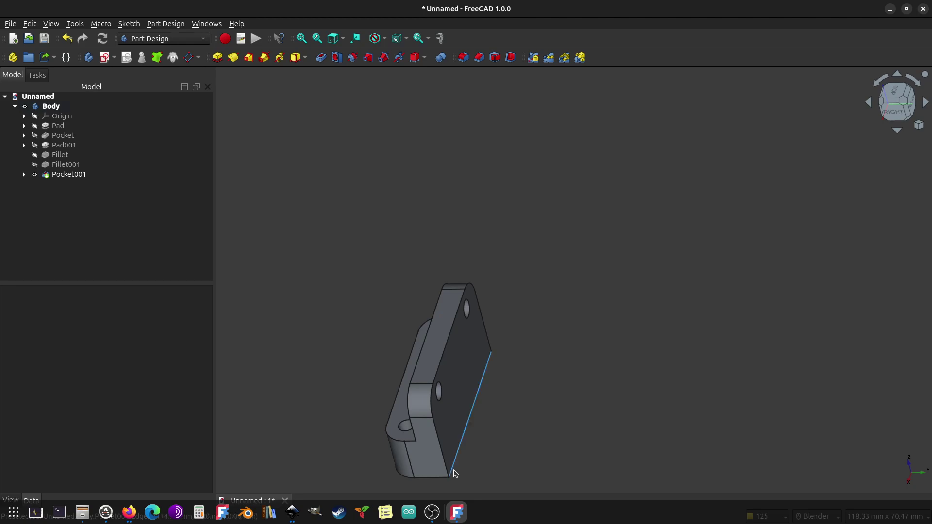
middle_click_drag(454, 473, 379, 454)
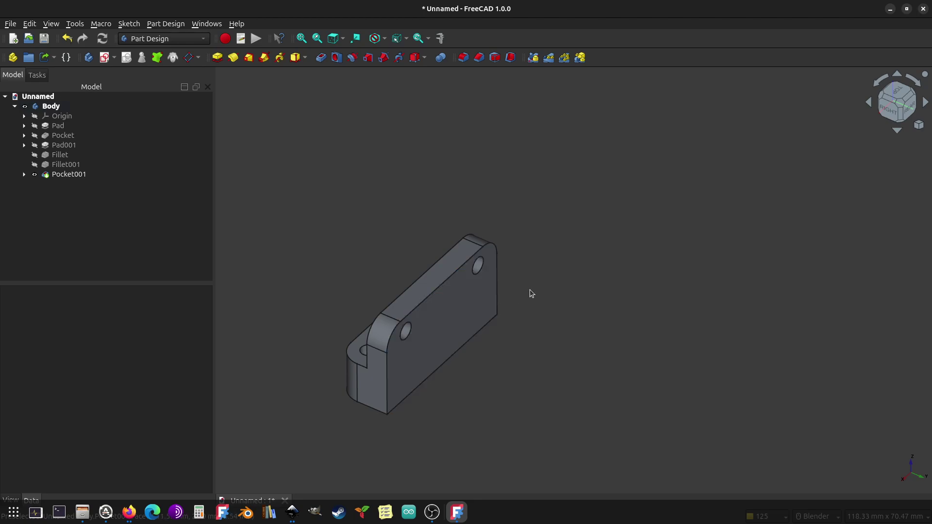
left_click(441, 311)
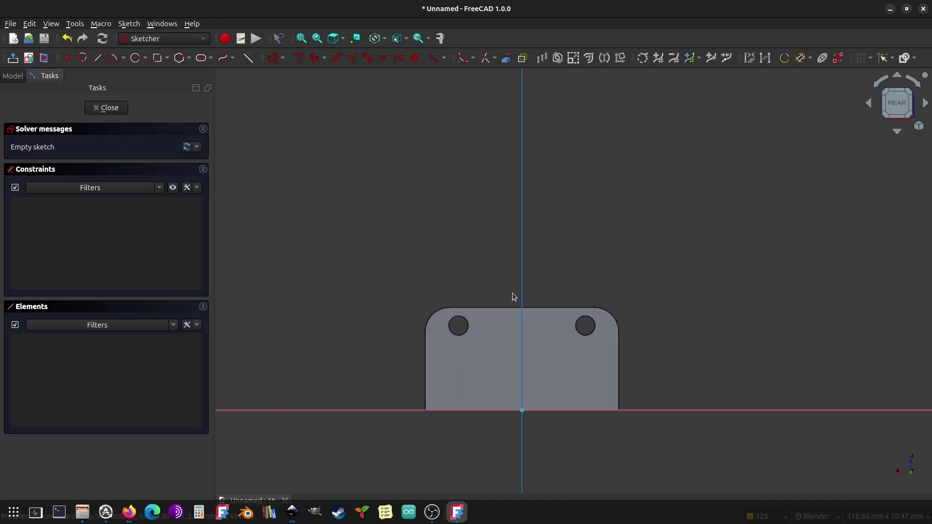
scroll(545, 325, "up", 5)
middle_click_drag(520, 336, 549, 229, "shift")
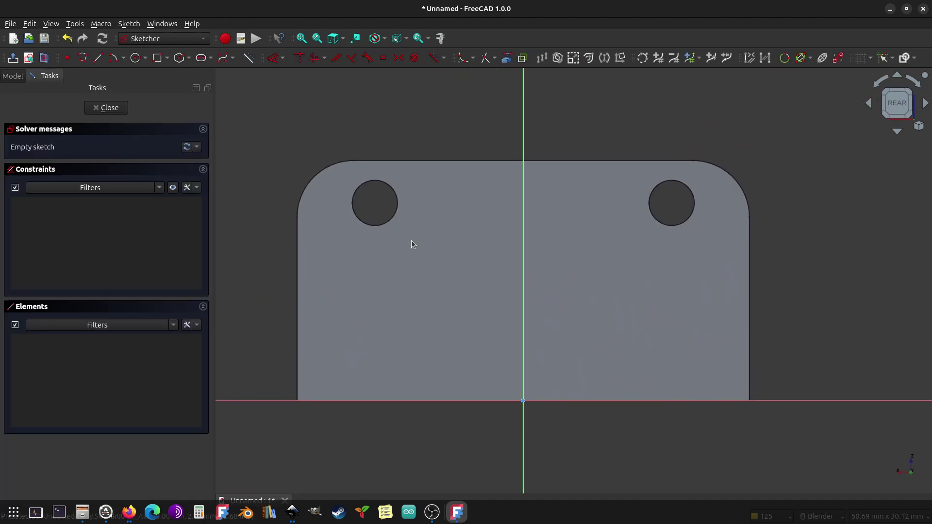
left_click(506, 57)
left_click(501, 159)
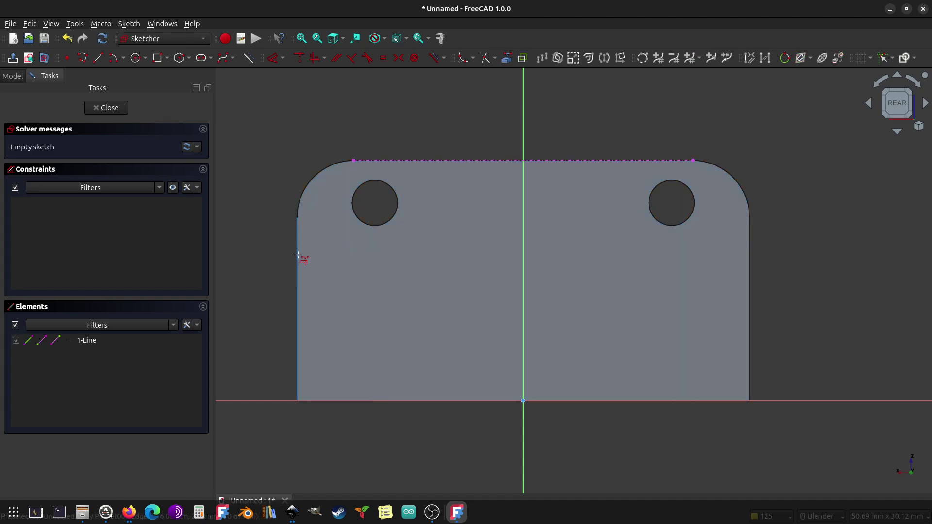
left_click(299, 256)
Step: Draw a rectangle between the two plate holes, crossing the vertical axis, with its lower right corner at about (5.3 mm, 11.5 mm)
left_click(157, 57)
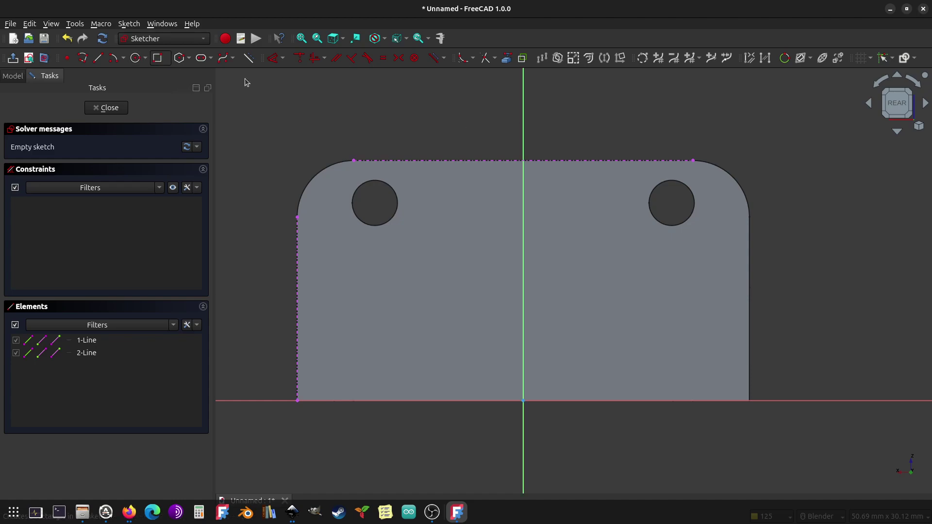
left_click(456, 184)
left_click(600, 238)
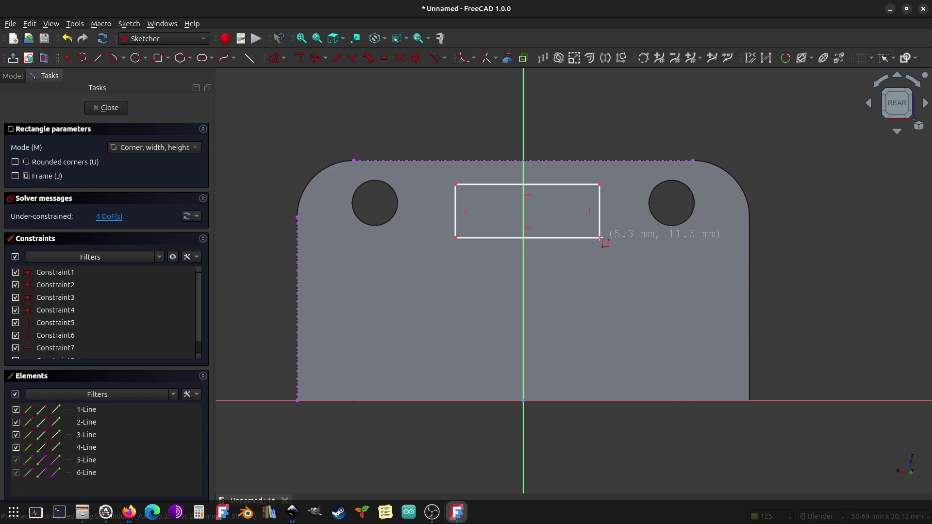
Step: Finish the rectangle and constrain its upper left corner onto the projected top edge of the plate
right_click(612, 312)
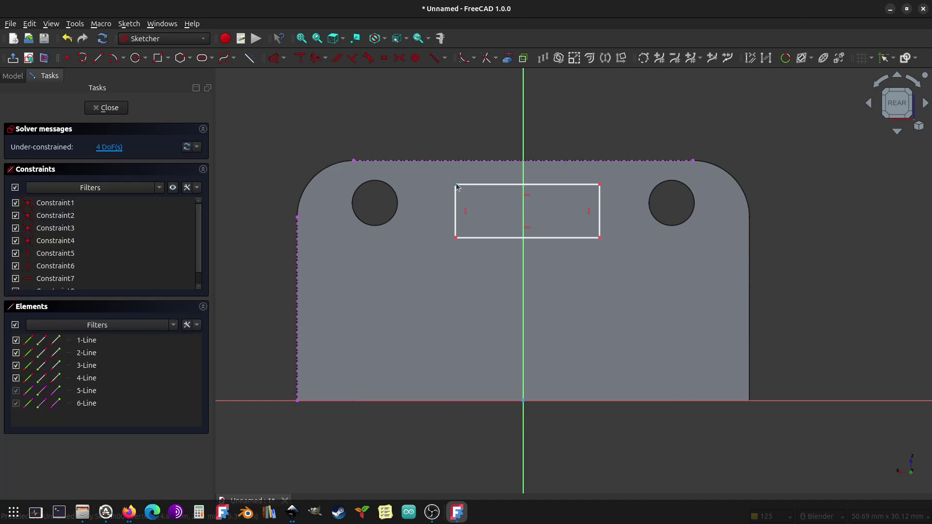
left_click(456, 185)
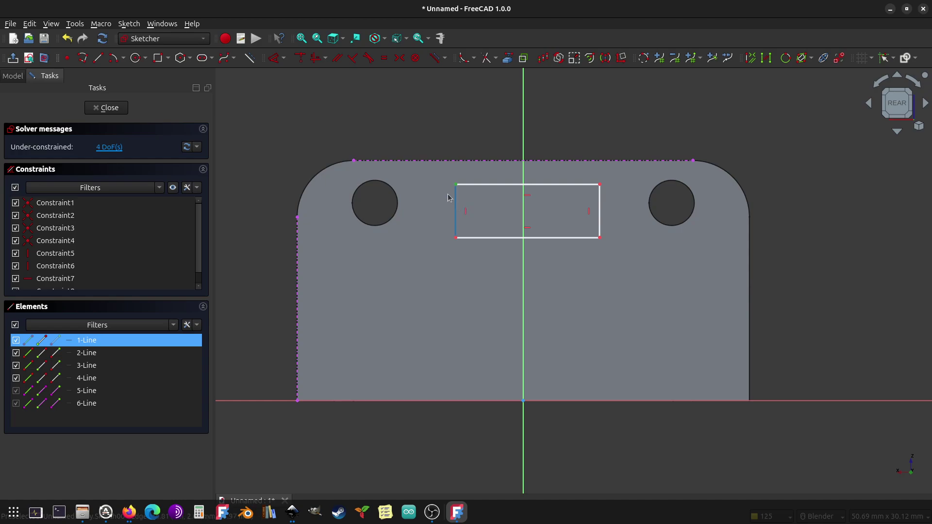
left_click(447, 162)
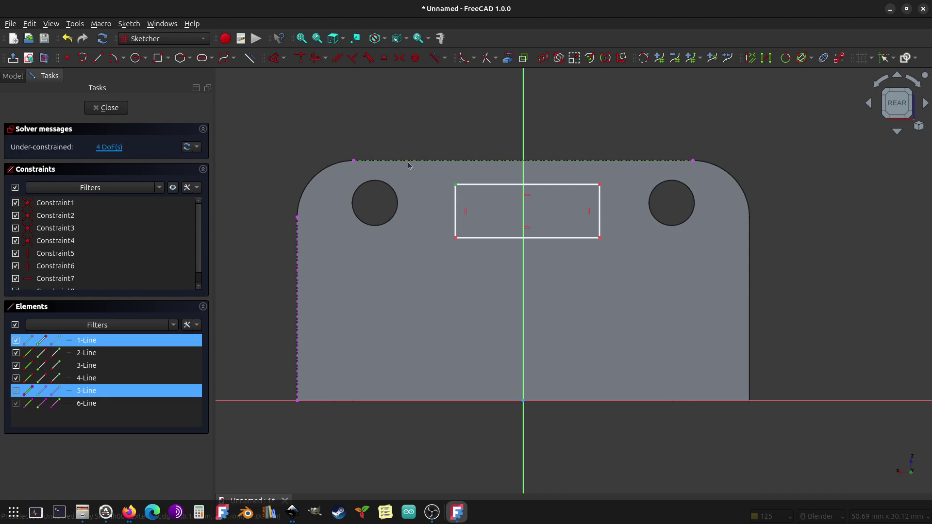
left_click(298, 60)
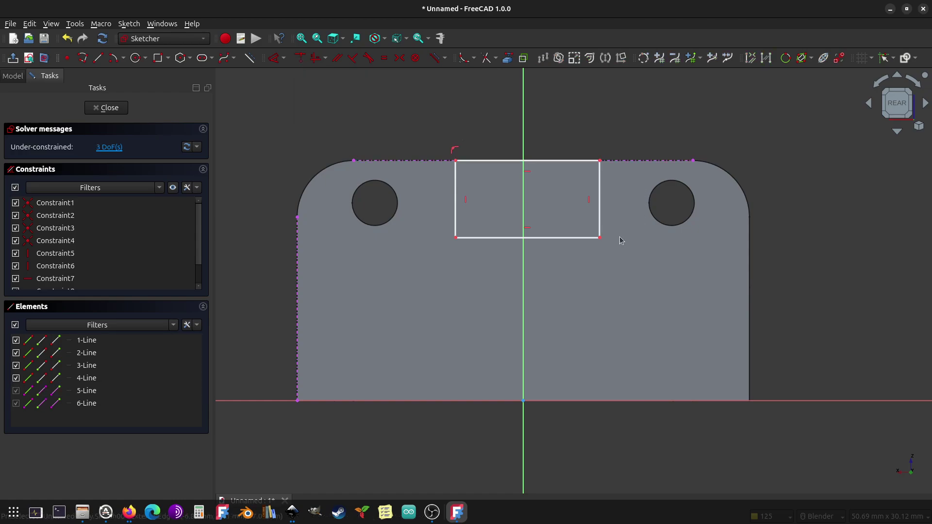
Step: Constrain the rectangle's top side to a horizontal length of 13.5 mm
mouse_move(503, 167)
left_mouse_down()
mouse_move(484, 167)
mouse_move(492, 167)
left_mouse_up()
left_click(501, 166)
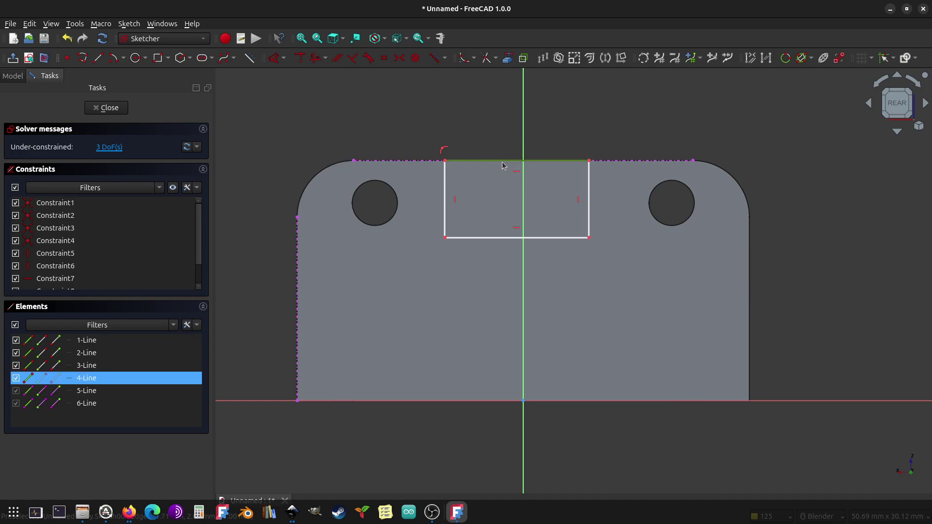
left_click(282, 61)
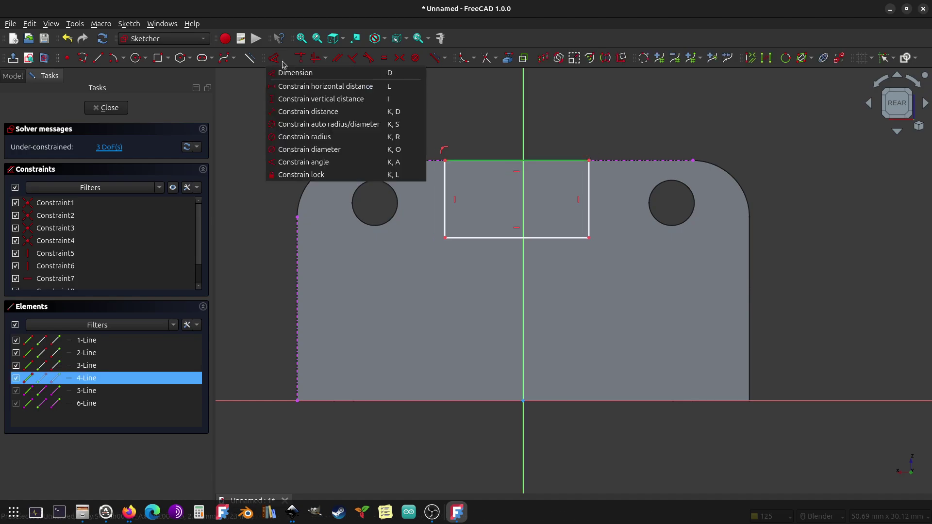
left_click(309, 87)
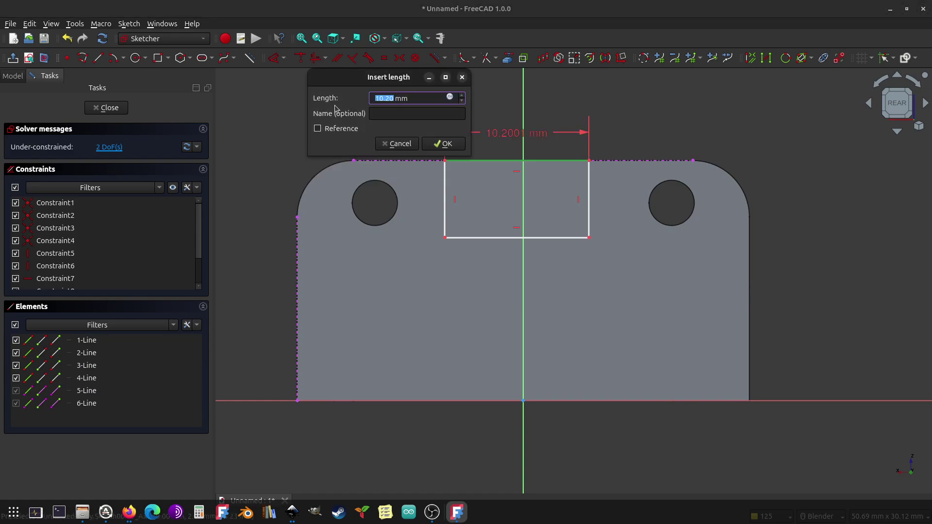
type("13.5")
key("Return")
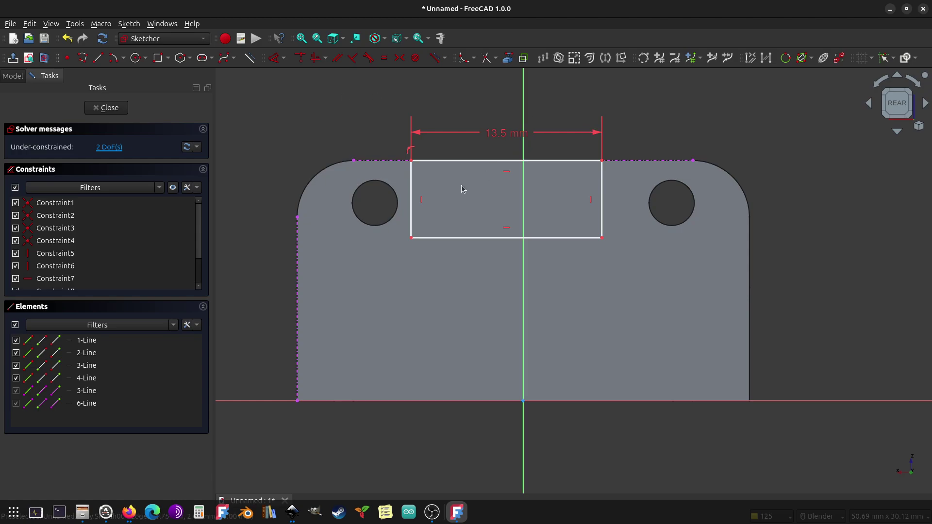
Step: Constrain the rectangle's left side to a vertical length of 7 mm
left_click(412, 198)
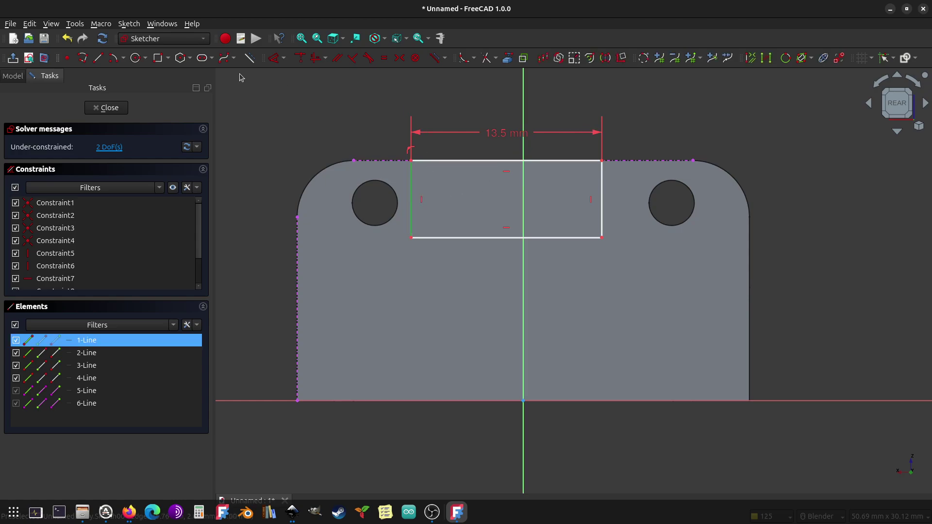
left_click(284, 59)
left_click(291, 99)
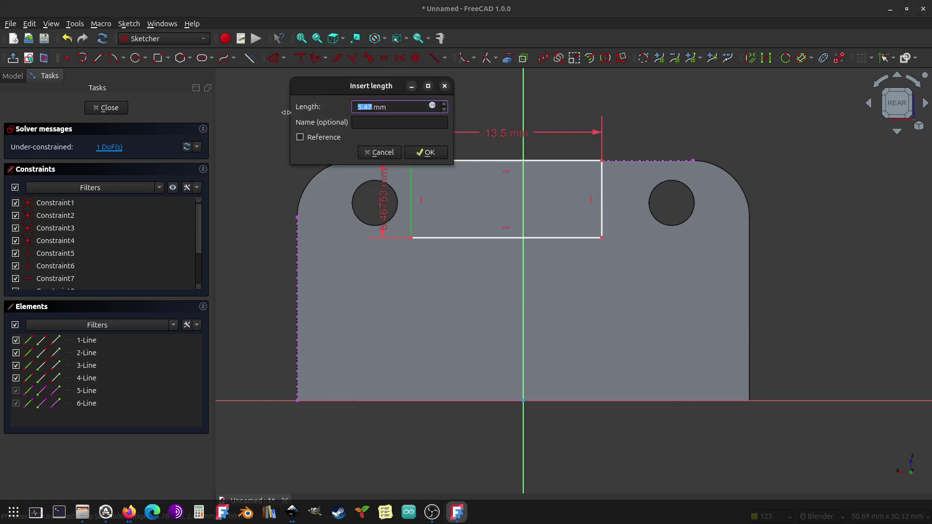
type("7")
key("Return")
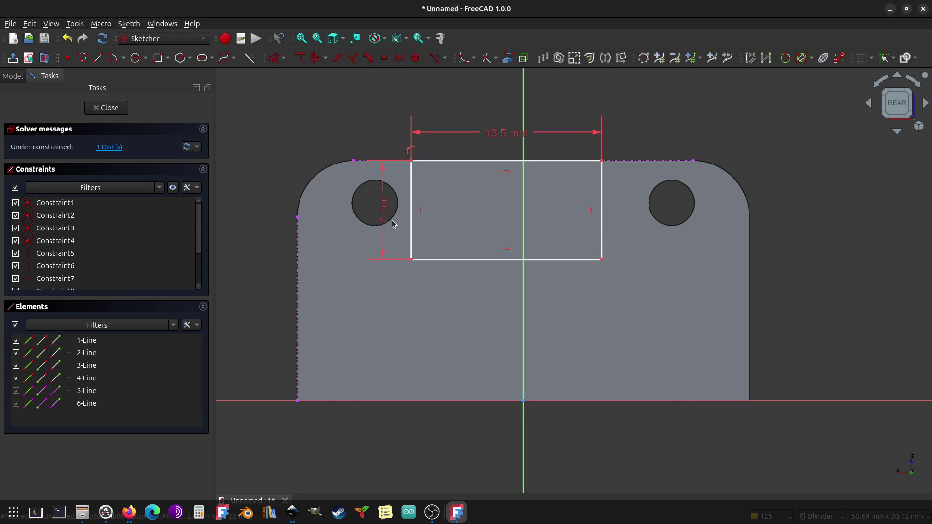
Step: Constrain the rectangle's lower left corner to a horizontal distance of 9.25 mm from the upper endpoint of the projected left edge
left_click_drag(474, 163, 519, 240)
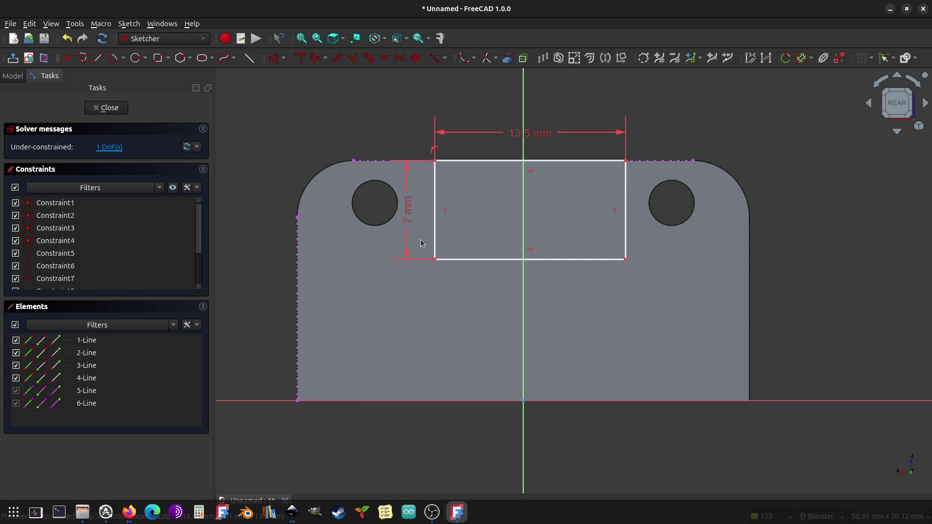
left_click(434, 262)
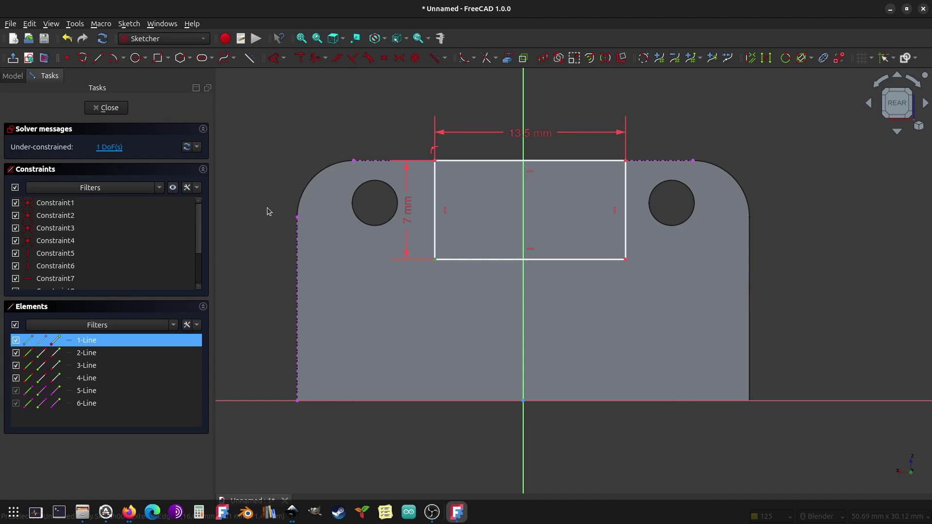
left_click(298, 221)
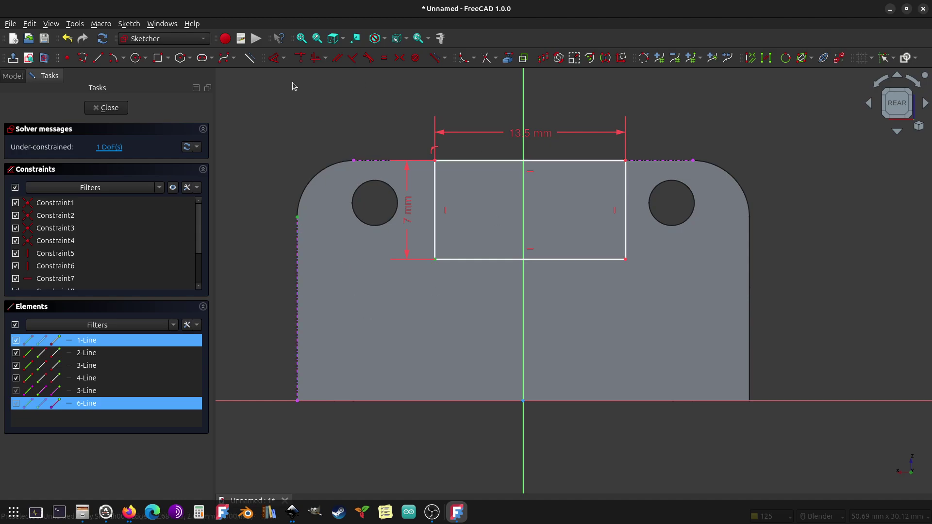
left_click(284, 58)
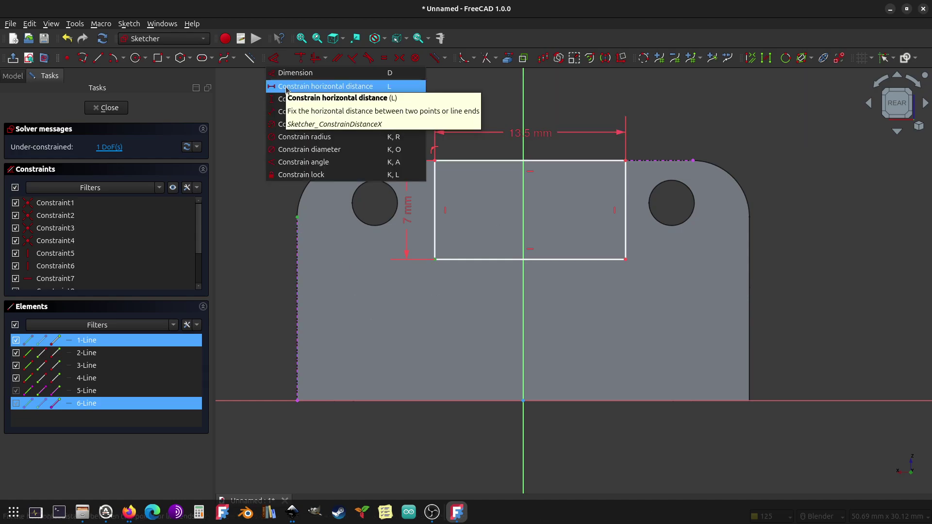
left_click(286, 87)
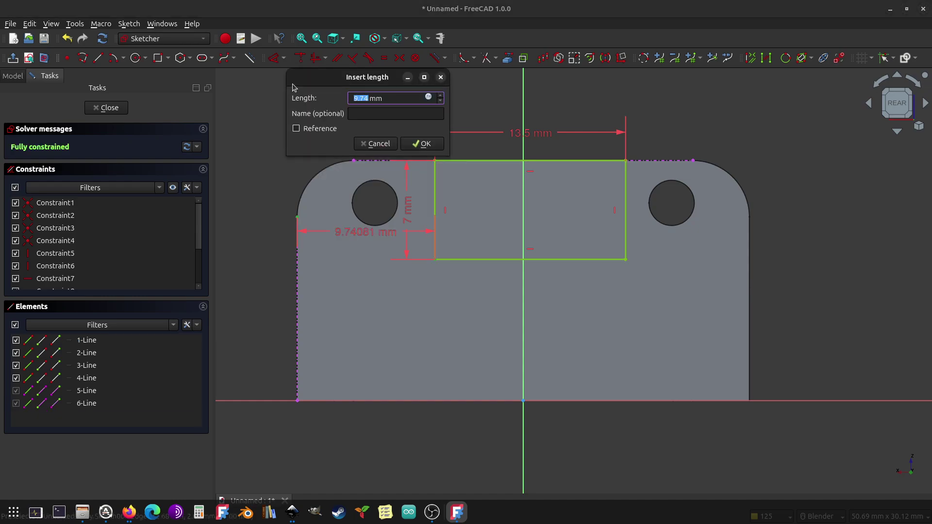
type("9.25")
key("Return")
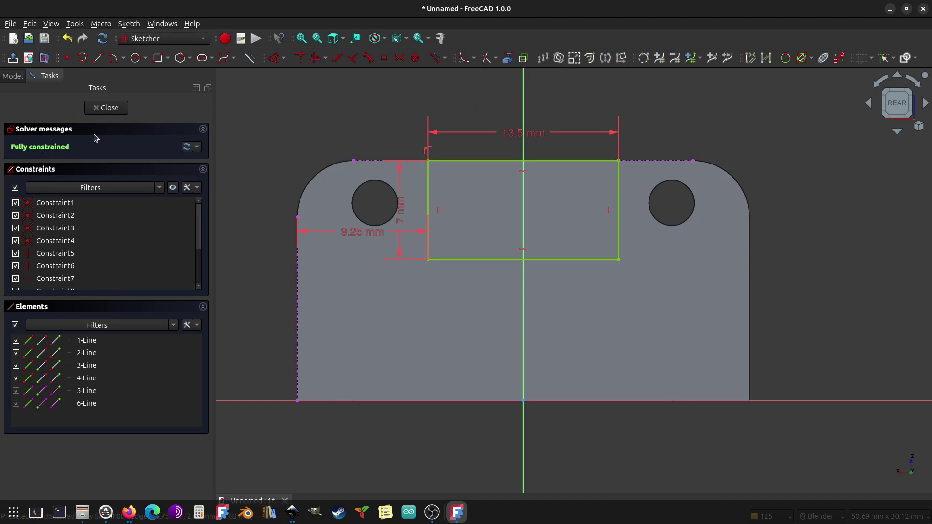
Step: Close the rear-face sketch and pocket its rectangle 2.3 mm deep into the upright plate
left_click(98, 108)
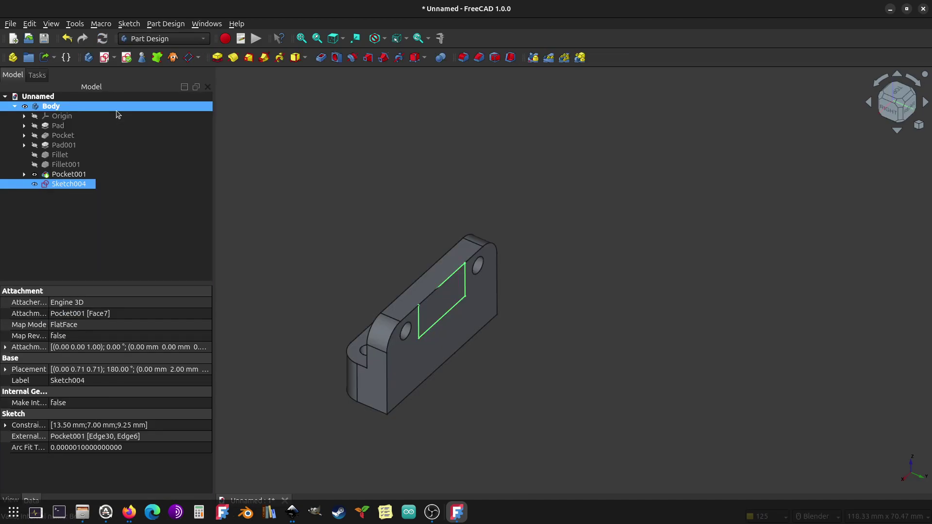
left_click(322, 58)
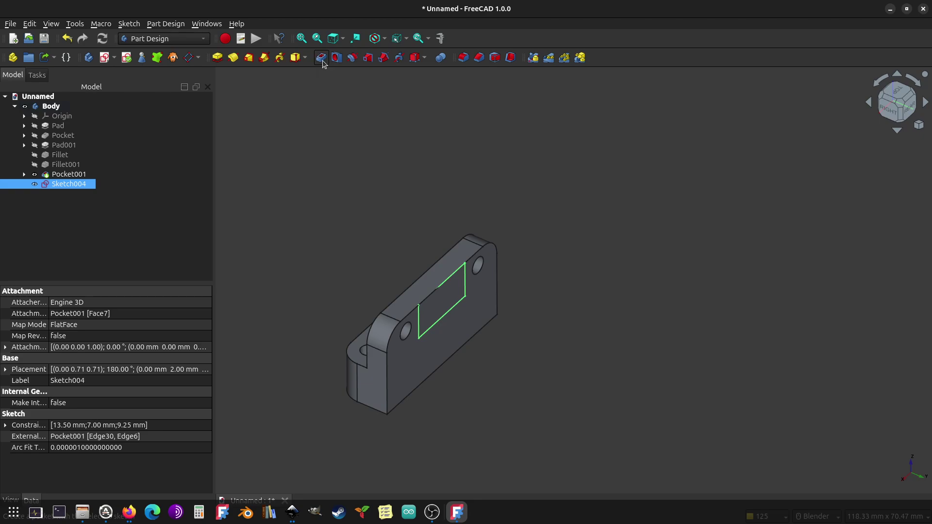
type("2.3")
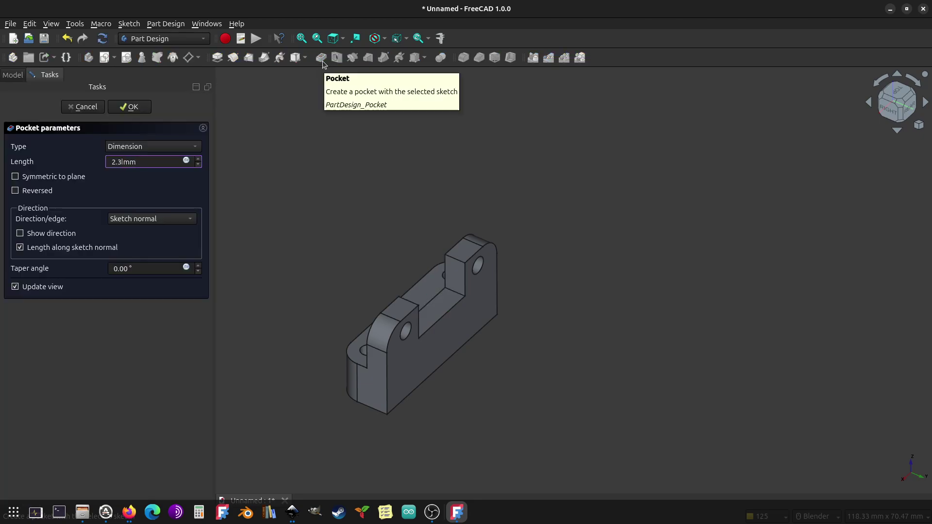
key("Return")
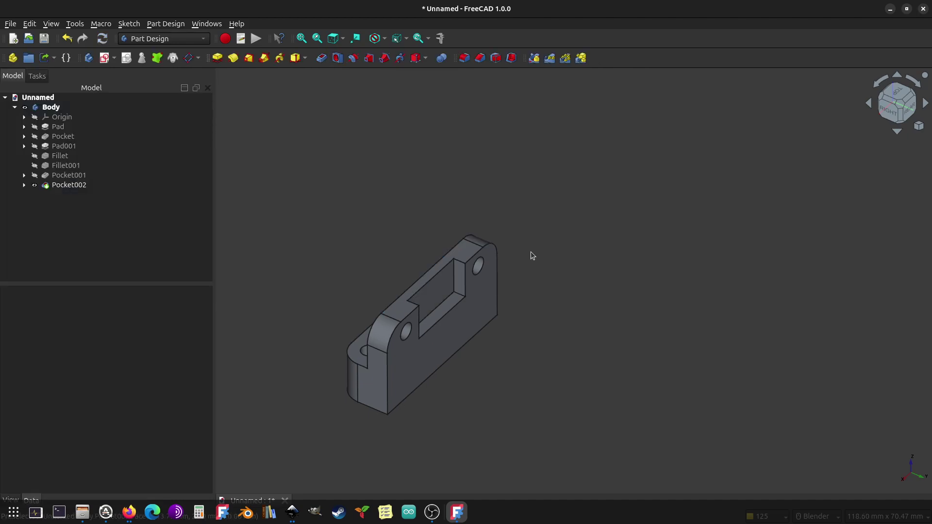
middle_click_drag(478, 380, 449, 378)
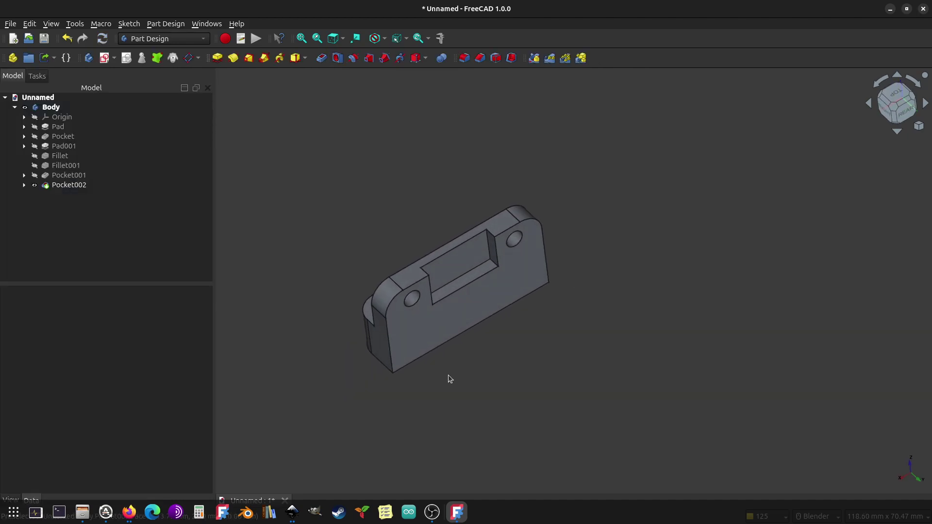